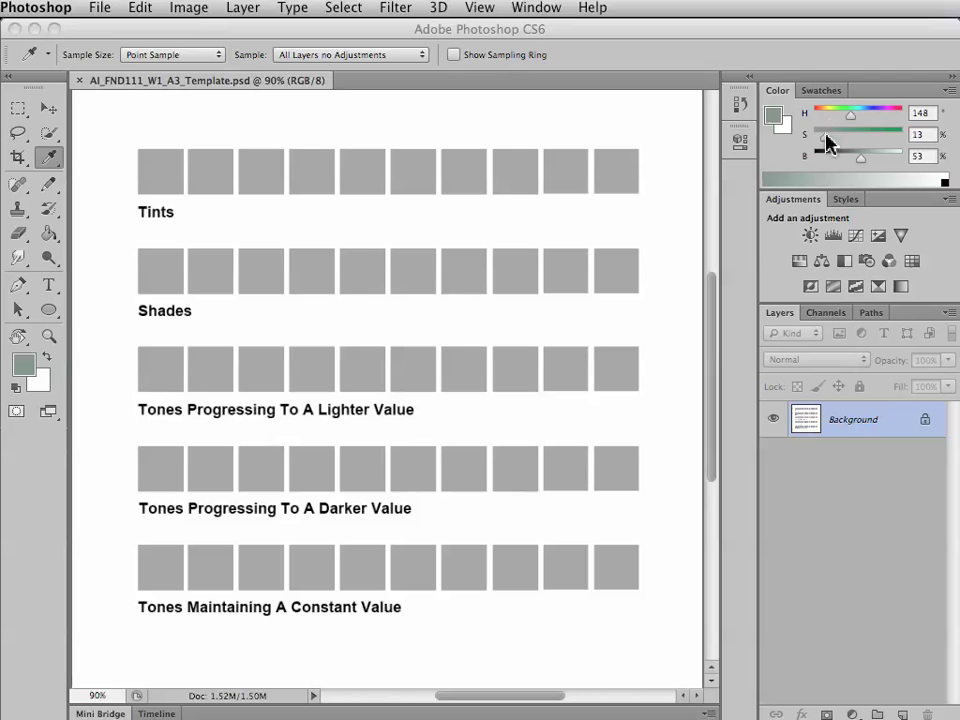
Raise the green foreground colour to 100% saturation and 100% brightness.
click(828, 144)
drag(822, 143, 936, 135)
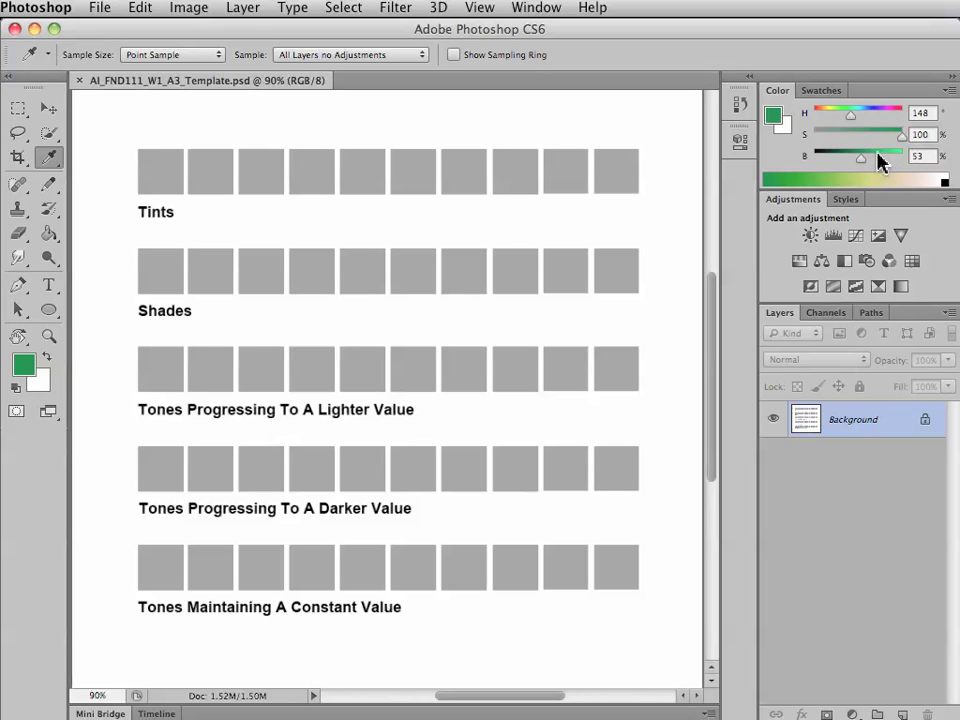
drag(864, 158, 937, 160)
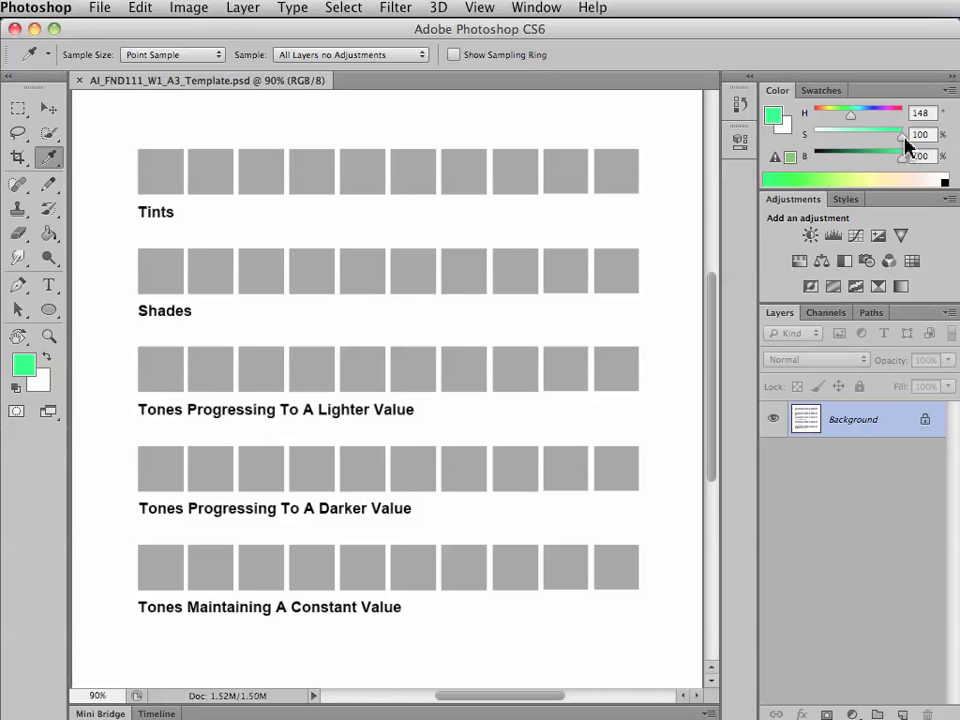
Fill the first square of all five rows with the pure green foreground colour using the Paint Bucket.
click(47, 233)
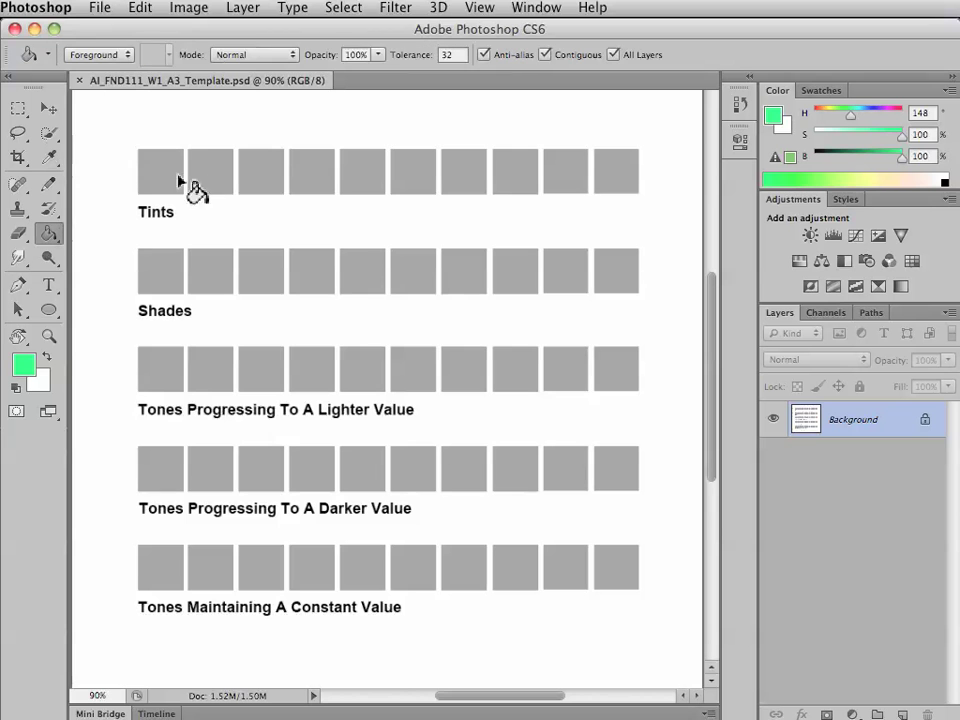
click(167, 161)
click(148, 264)
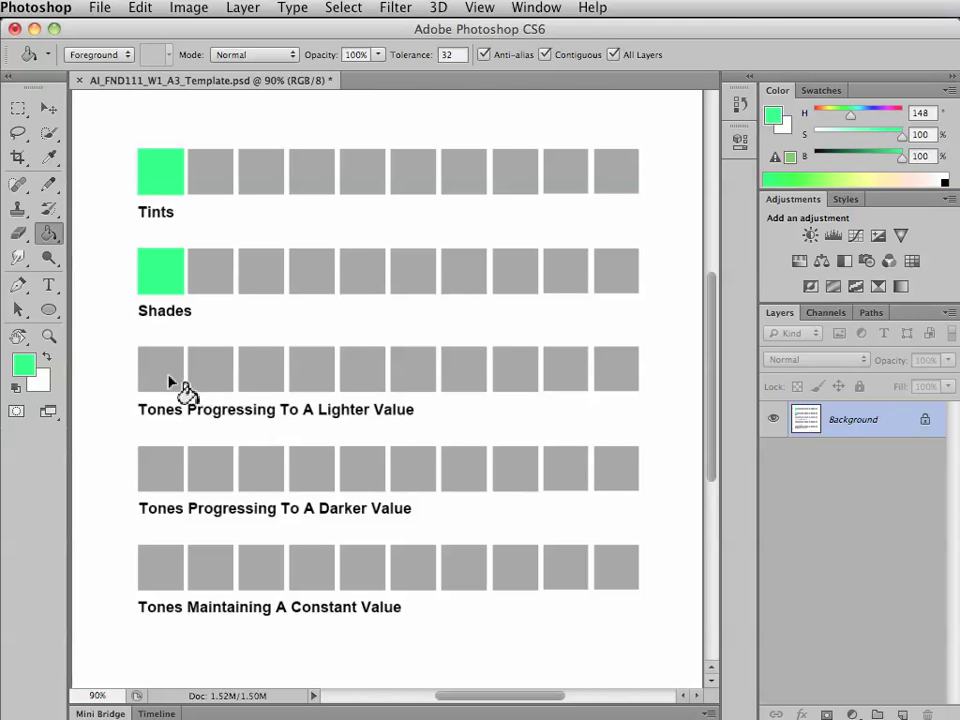
click(170, 381)
click(168, 482)
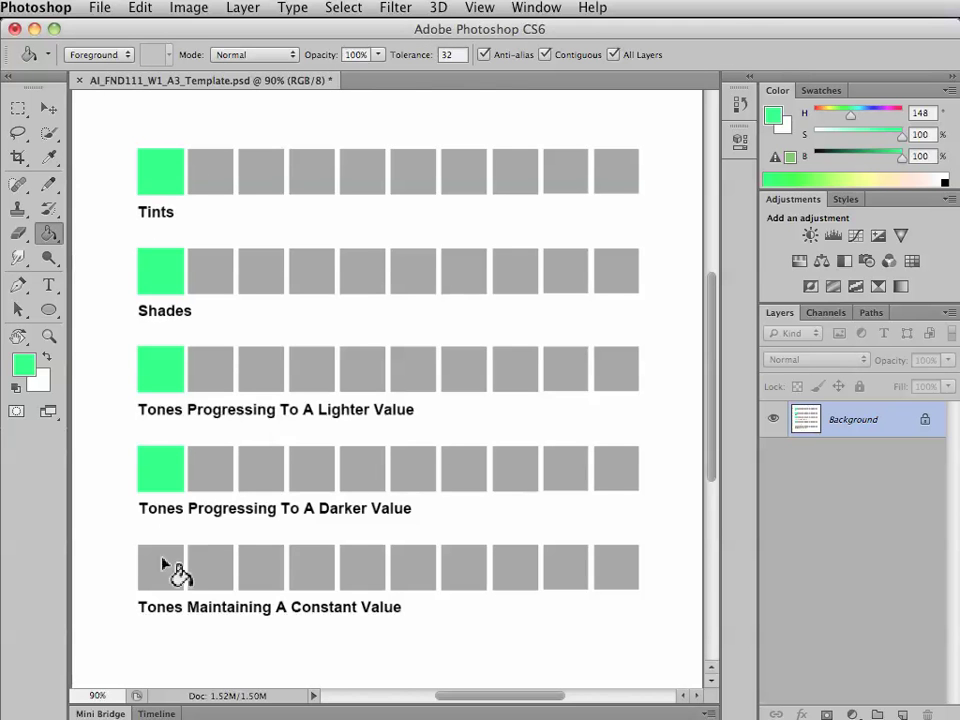
click(168, 568)
Sample the pure green, reduce its saturation to 10%, and fill the last square of the Tints row.
click(50, 157)
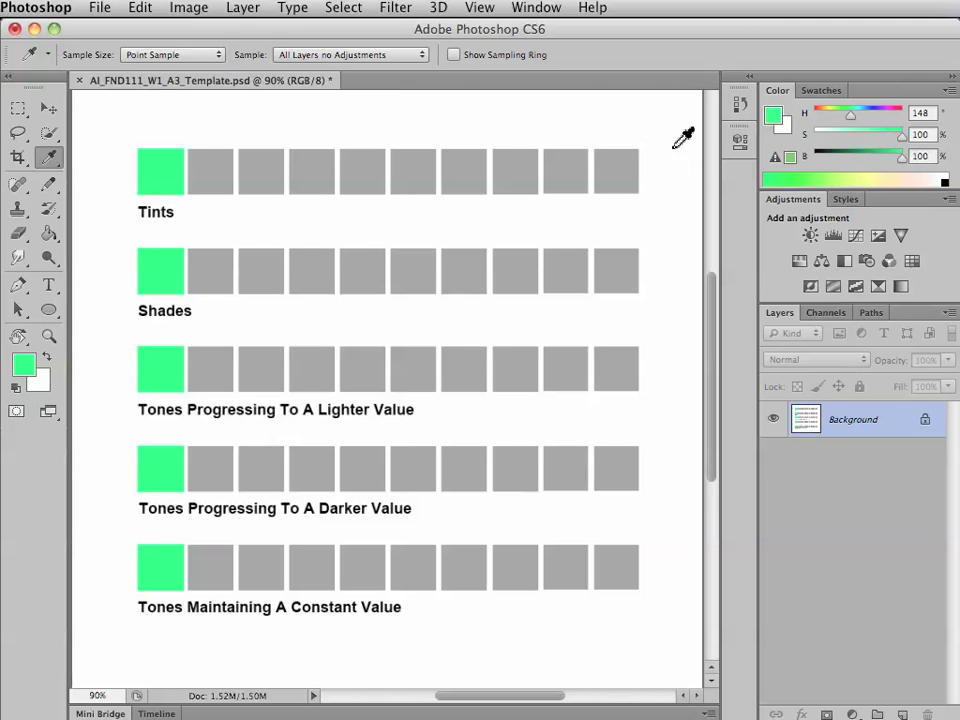
click(620, 165)
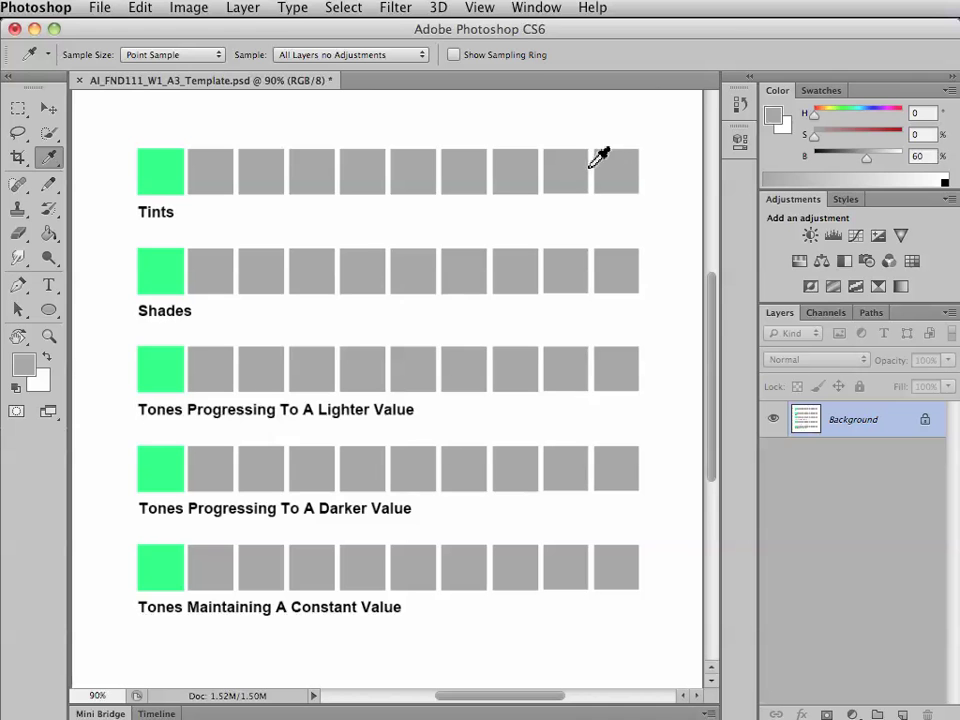
click(150, 175)
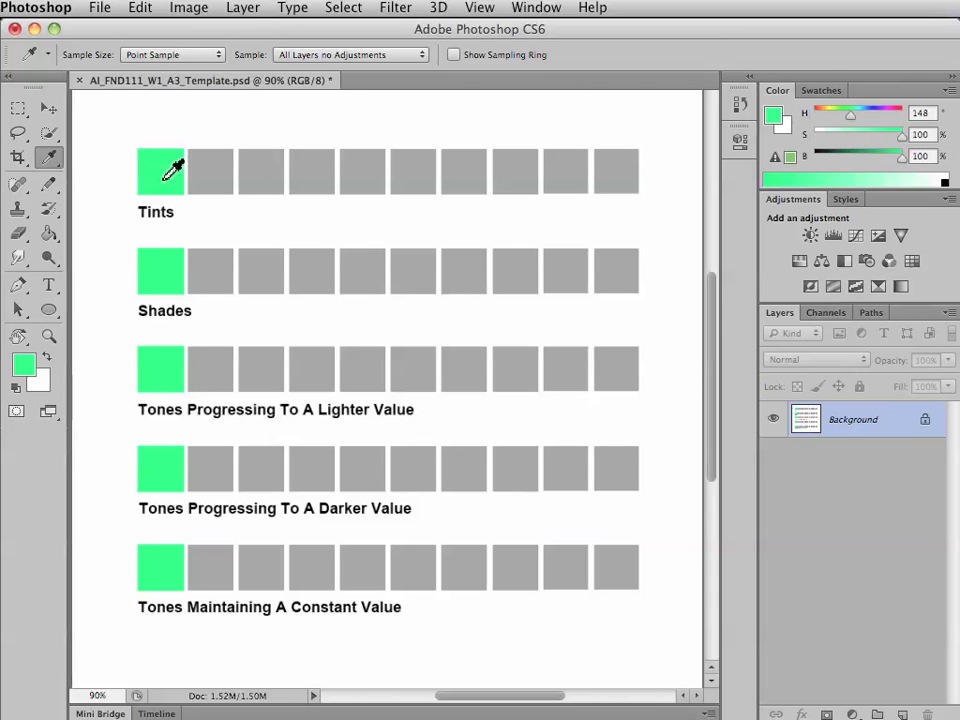
drag(894, 140, 825, 137)
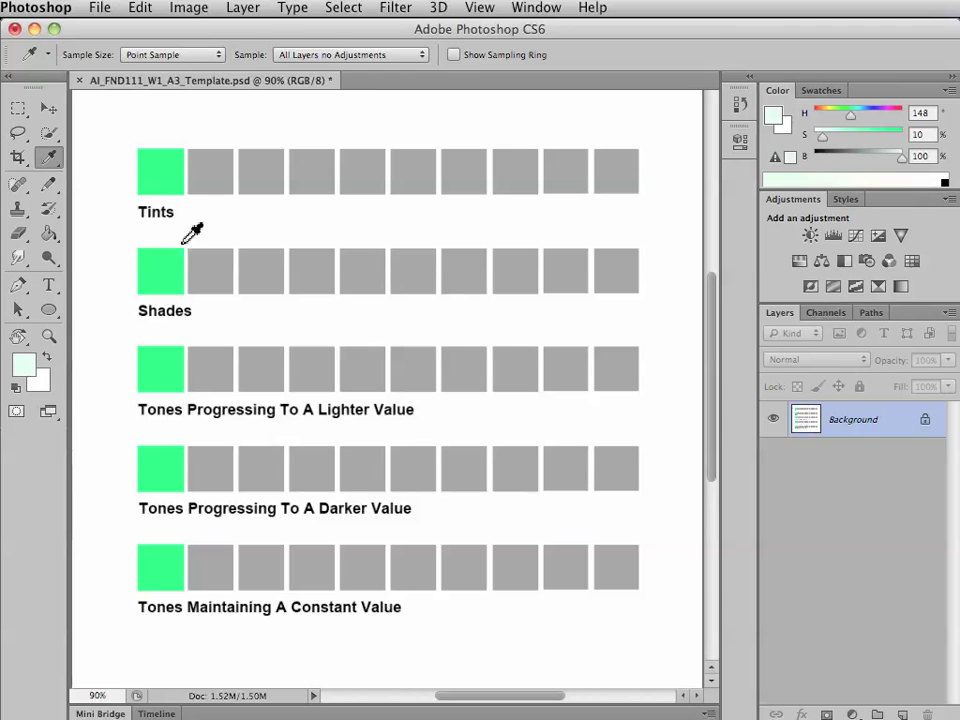
click(47, 233)
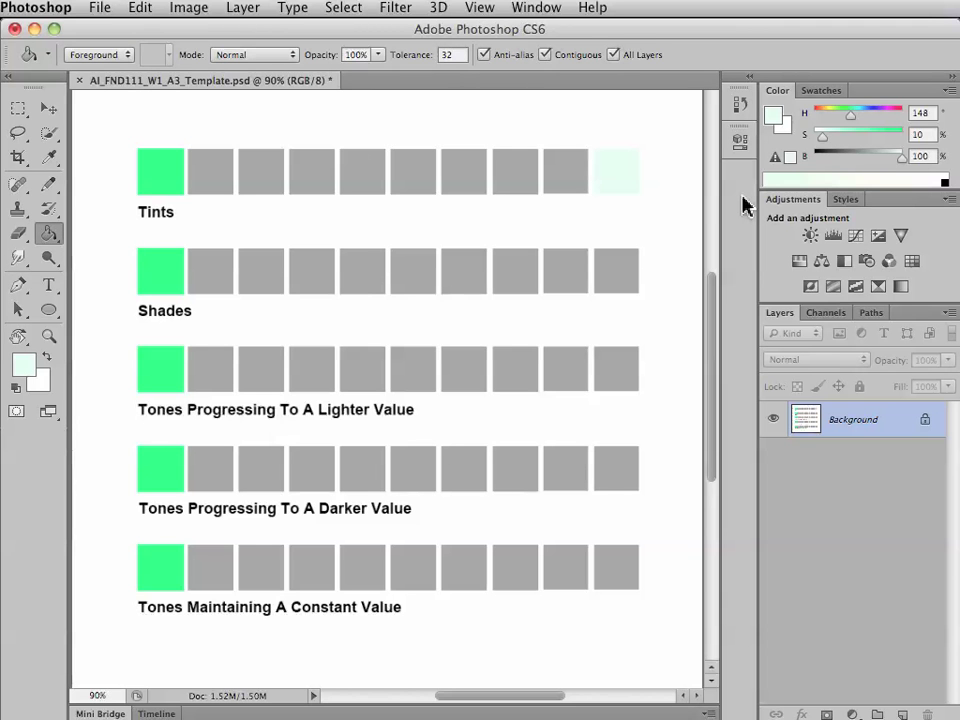
Resample the pure green, set its saturation to 90%, and fill the second square of the Tints row.
click(47, 157)
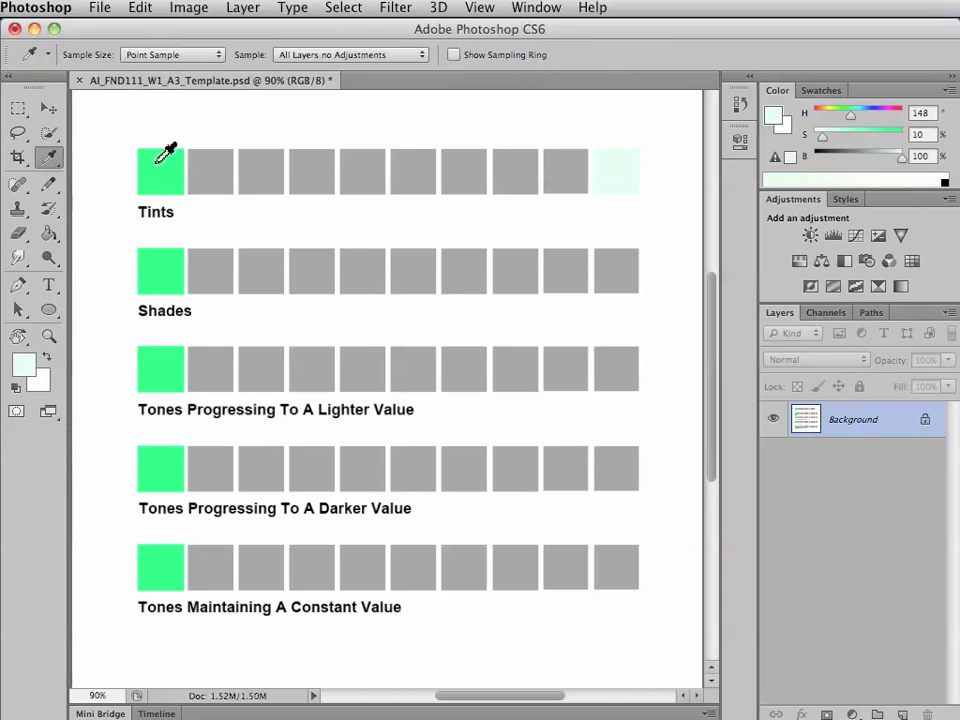
click(155, 166)
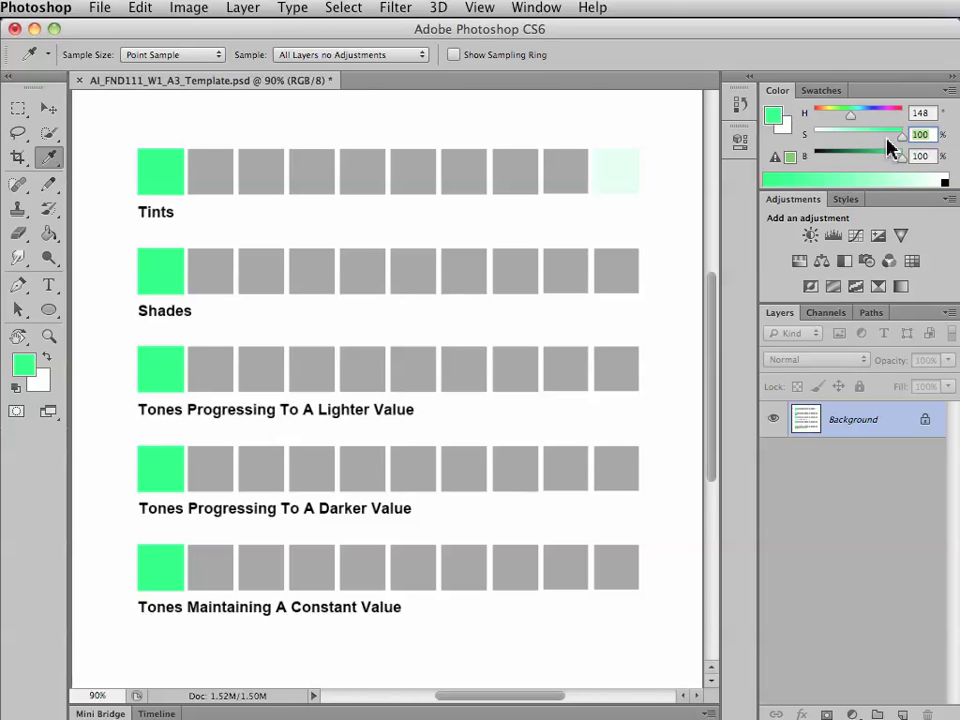
text(90)
click(48, 233)
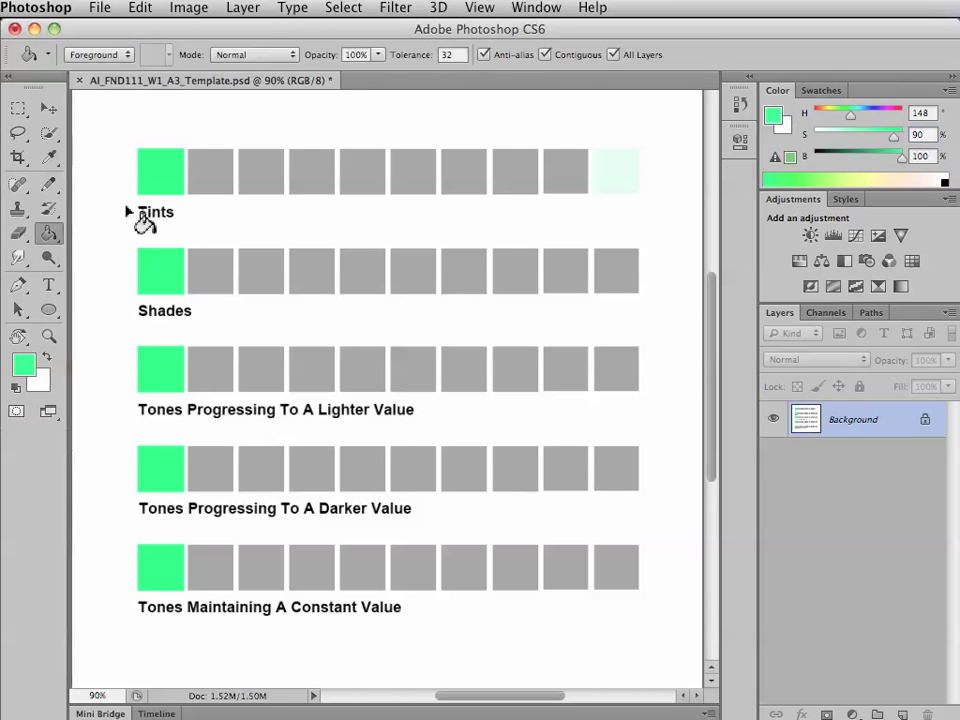
click(225, 185)
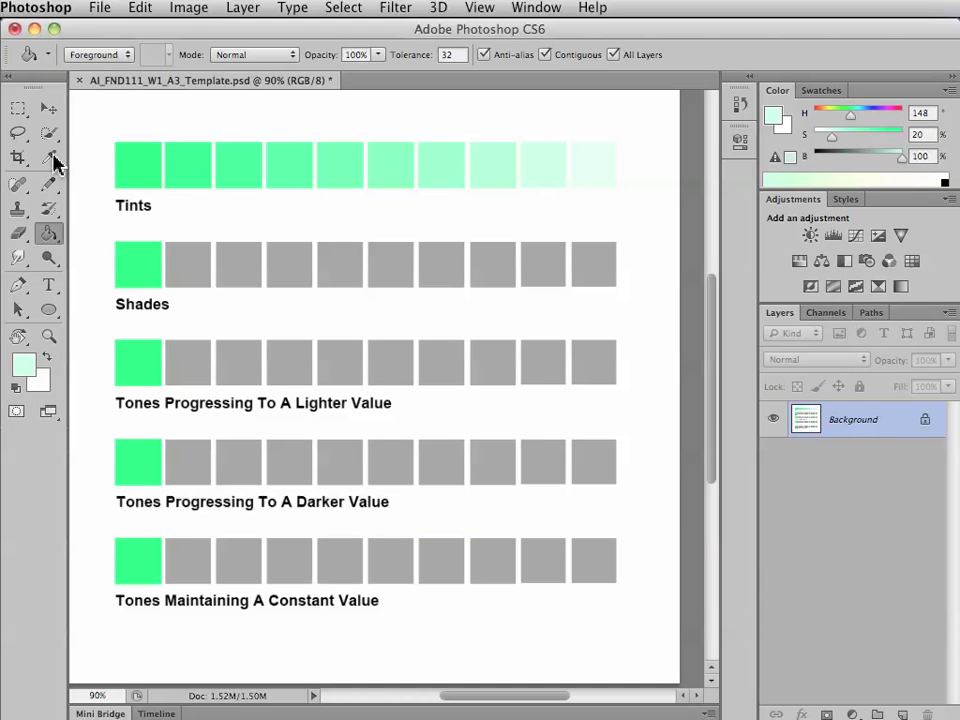
Sample the squares across the Tints row with the Eyedropper to examine how their saturation decreases.
click(48, 157)
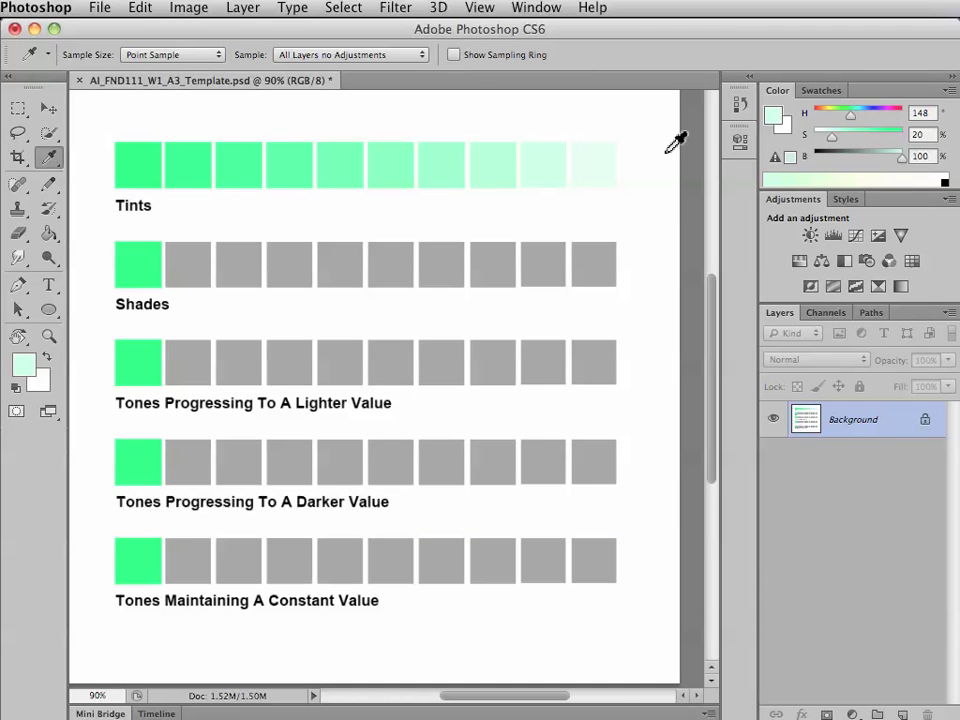
click(149, 170)
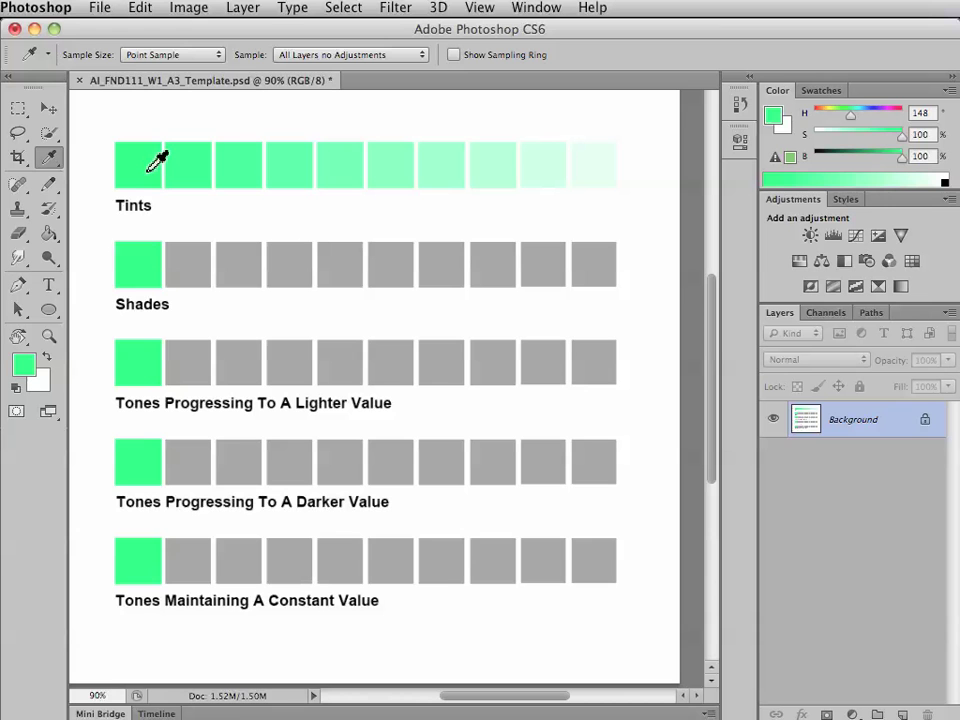
drag(901, 139, 860, 141)
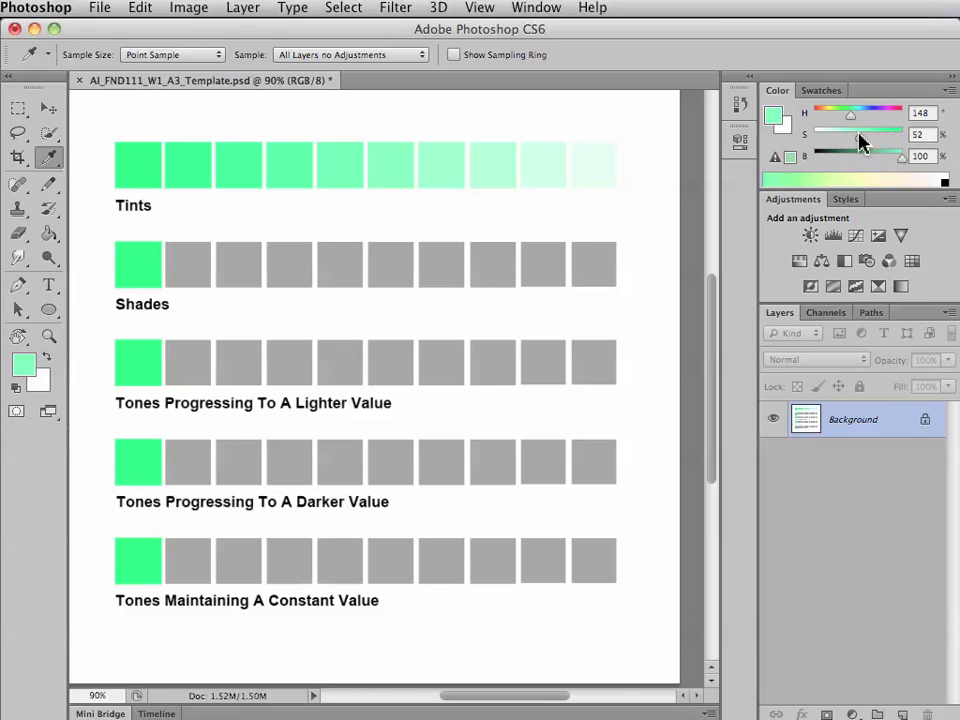
click(240, 165)
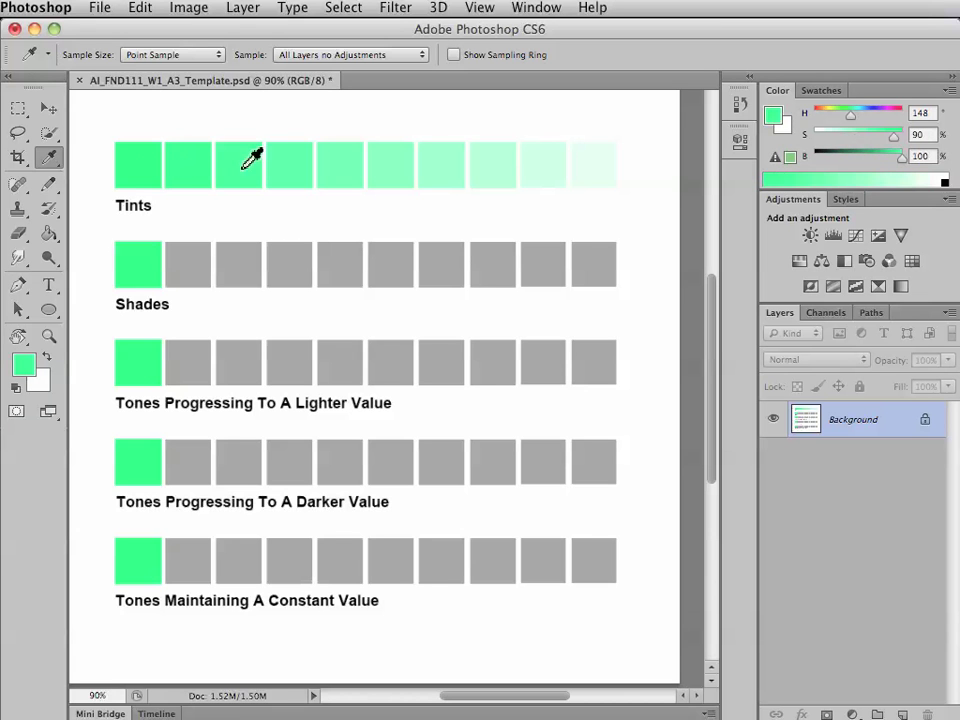
drag(292, 167, 484, 161)
drag(548, 160, 604, 159)
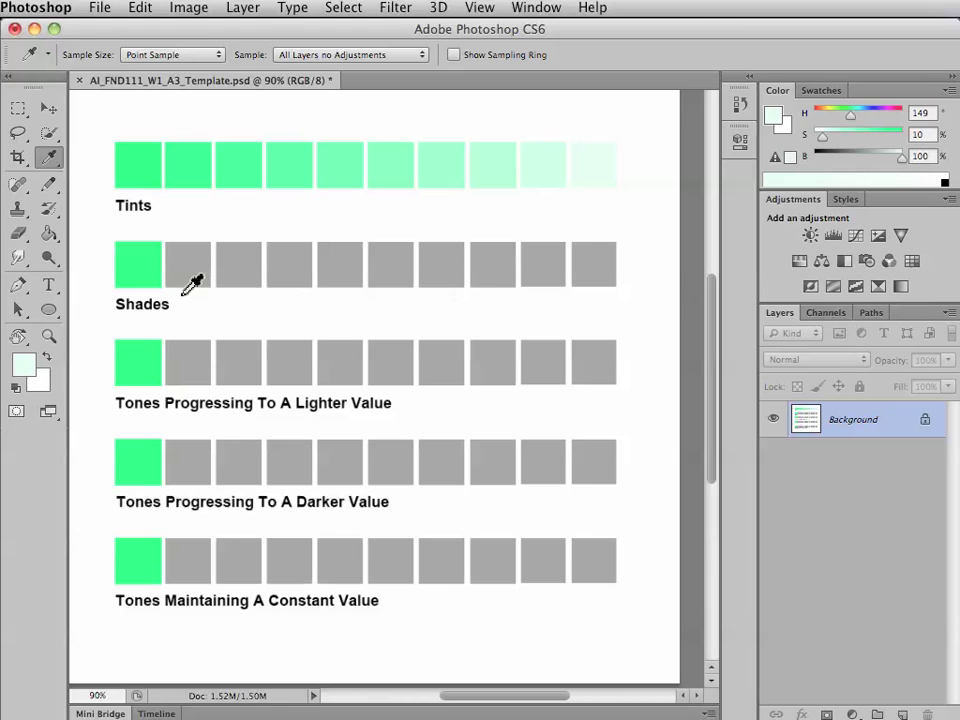
Sample the last grey square of the Shades row, lower the brightness to 0%, and fill that square with black.
click(582, 271)
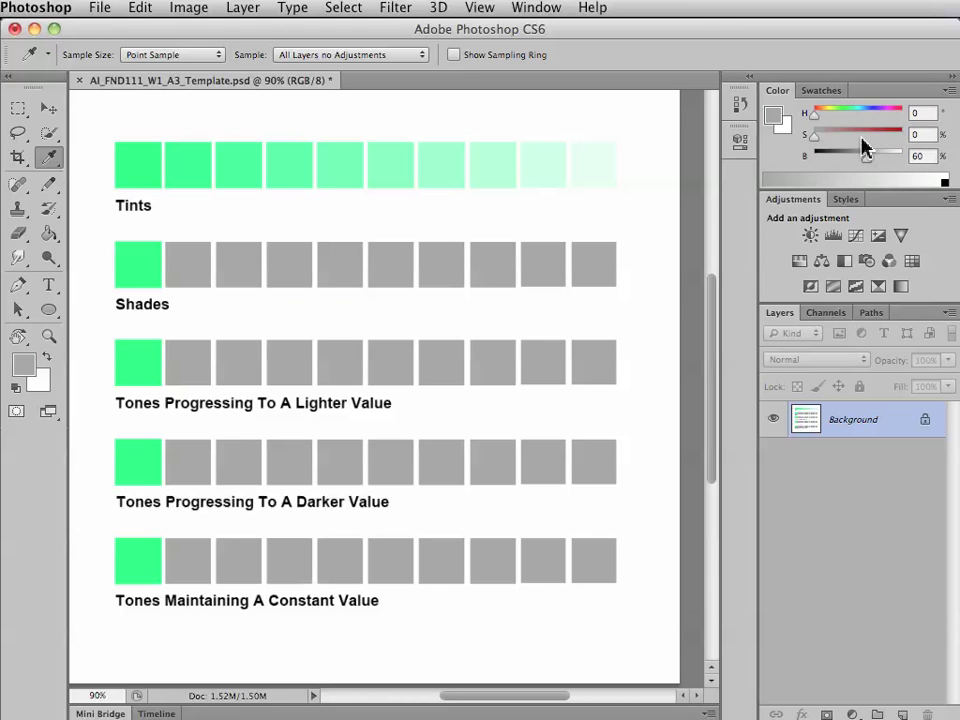
drag(866, 160, 776, 173)
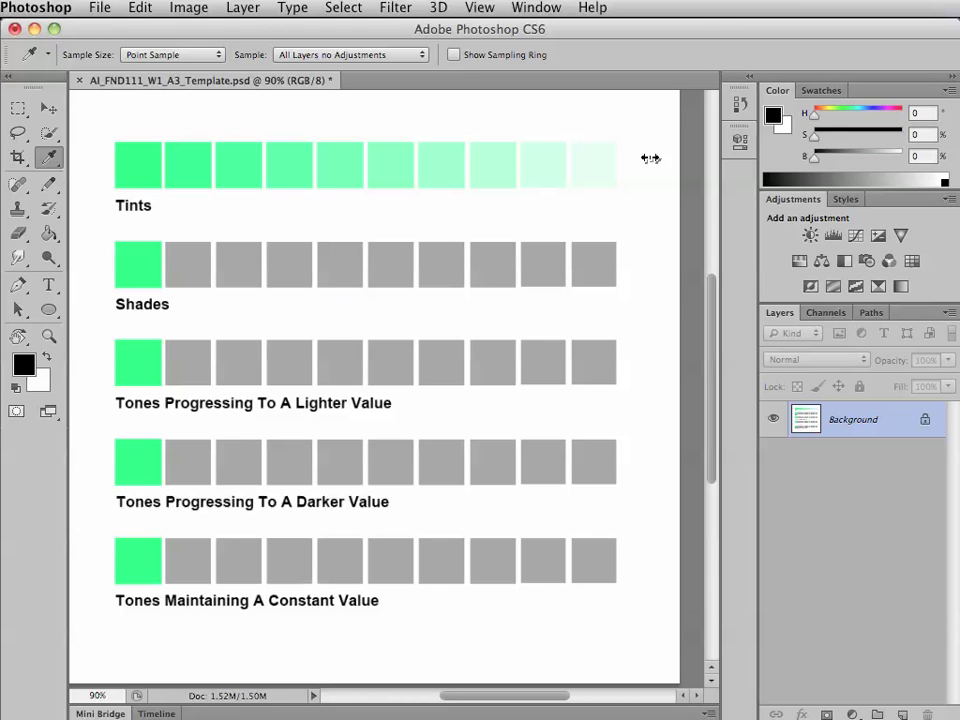
click(49, 235)
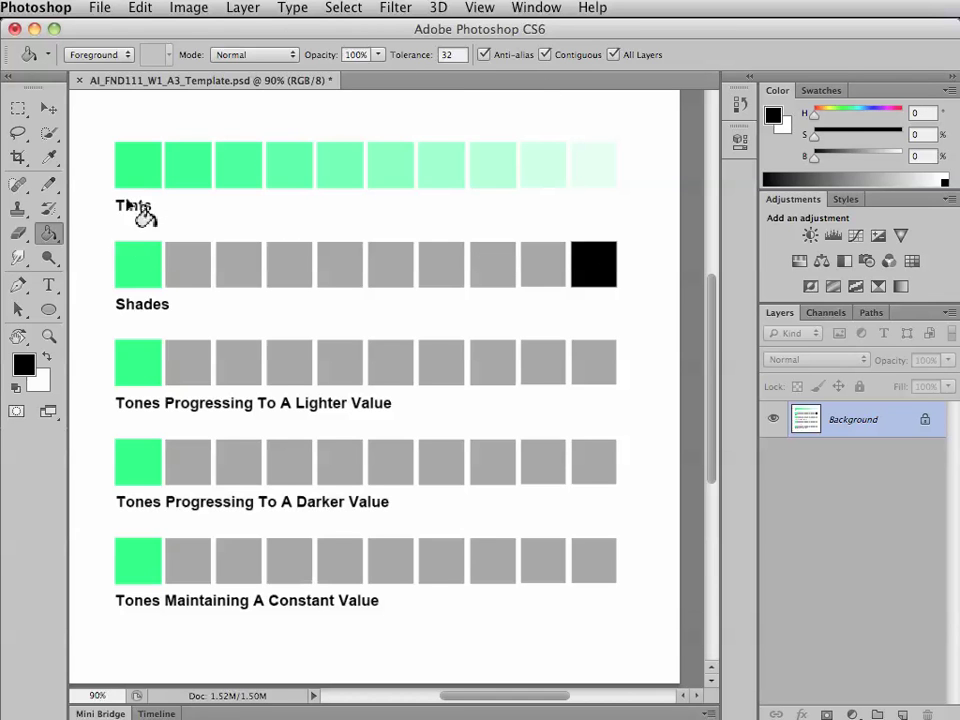
Sample the pure green of the Shades row, set its brightness to 90%, and fill the row's second square.
click(49, 157)
click(139, 256)
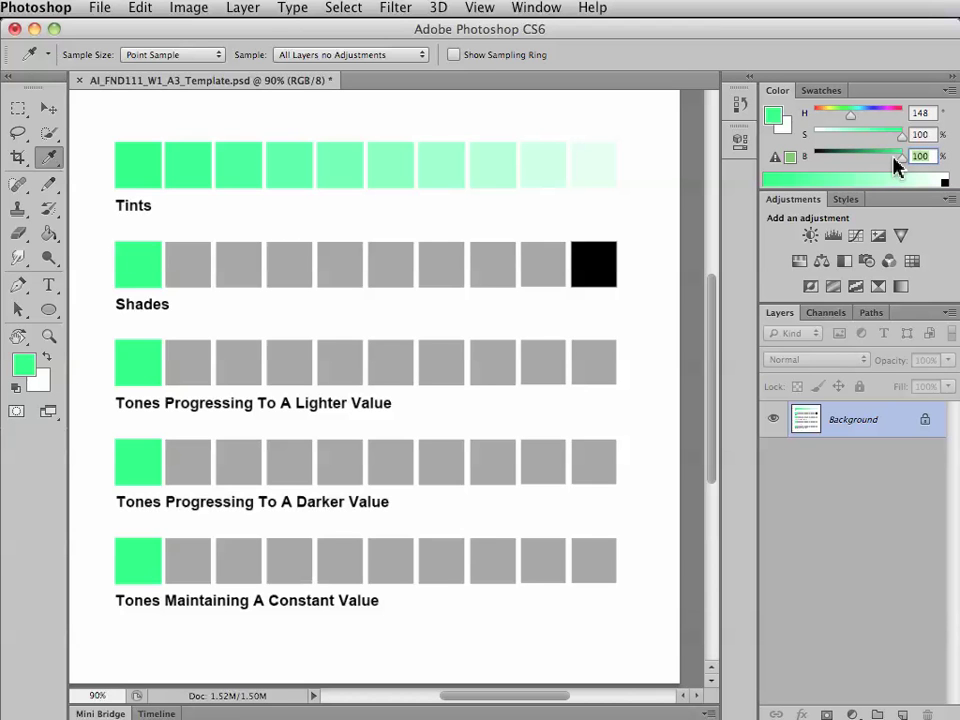
text(10)
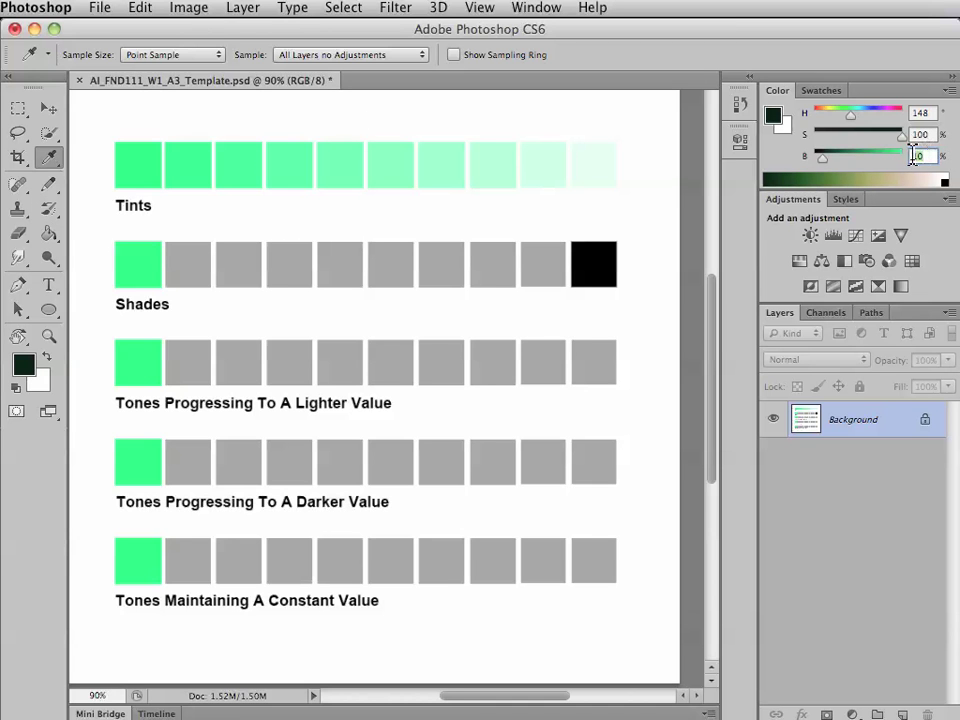
text(90)
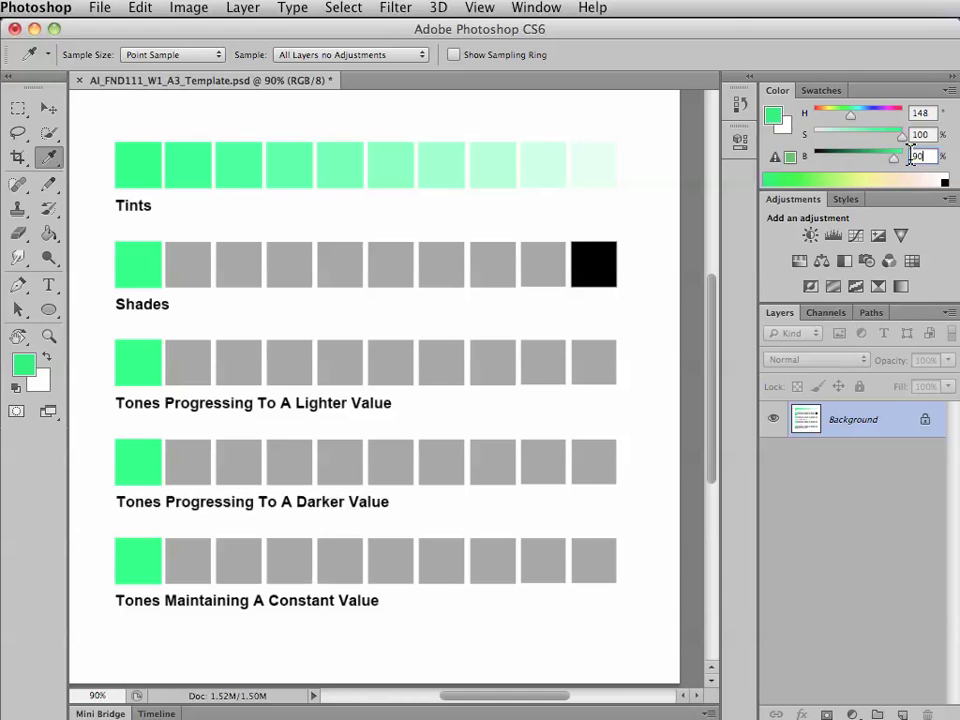
click(48, 233)
click(190, 262)
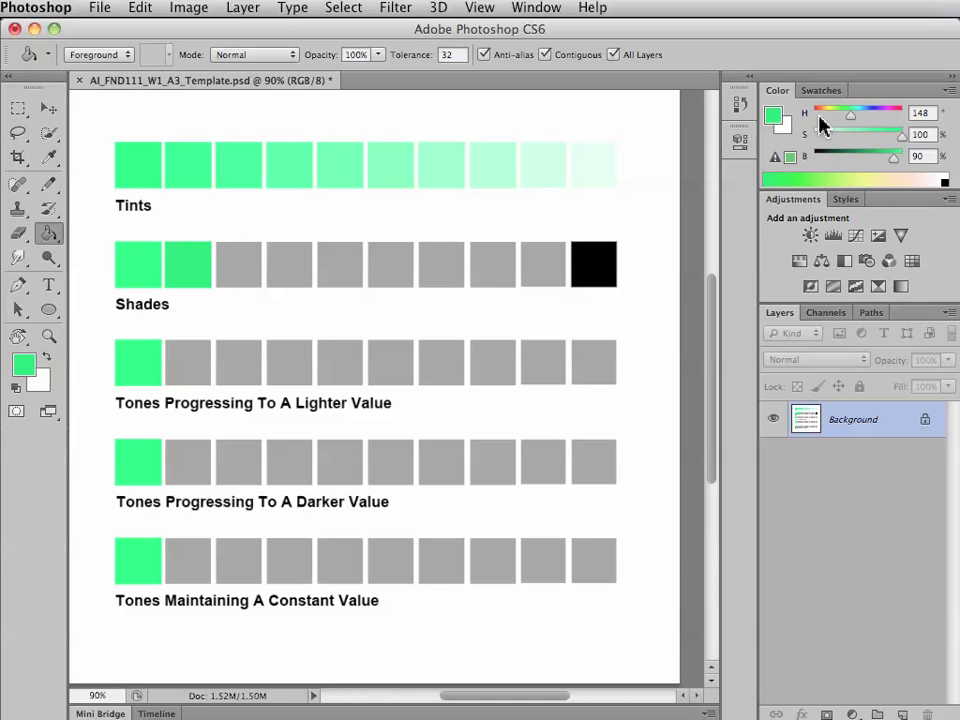
Set the green's brightness to 80% and fill the third square of the Shades row.
click(932, 156)
text(80)
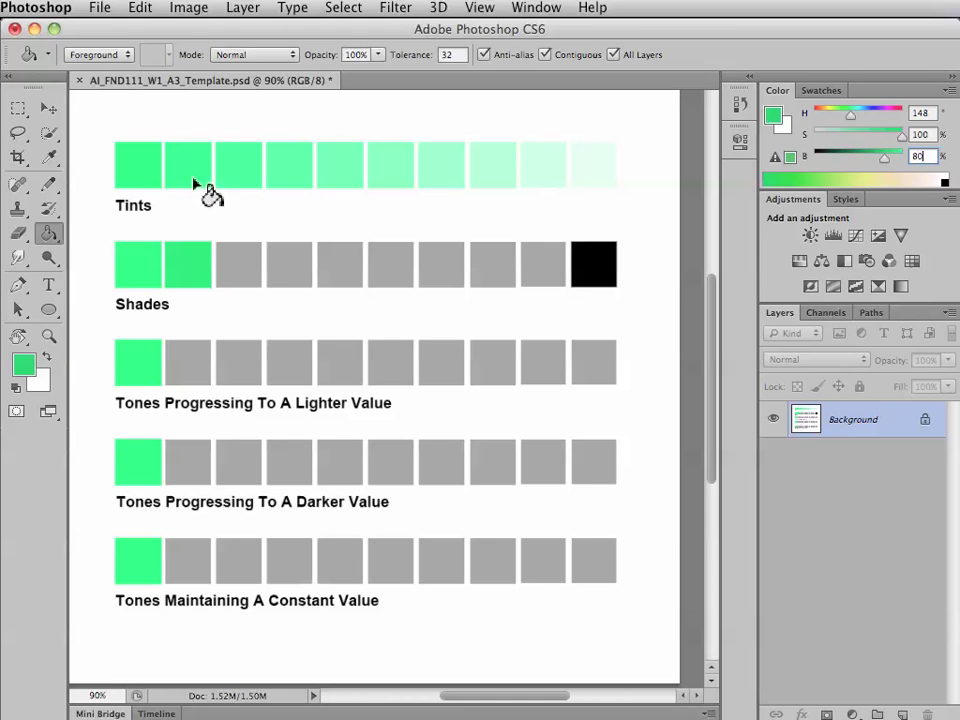
click(250, 268)
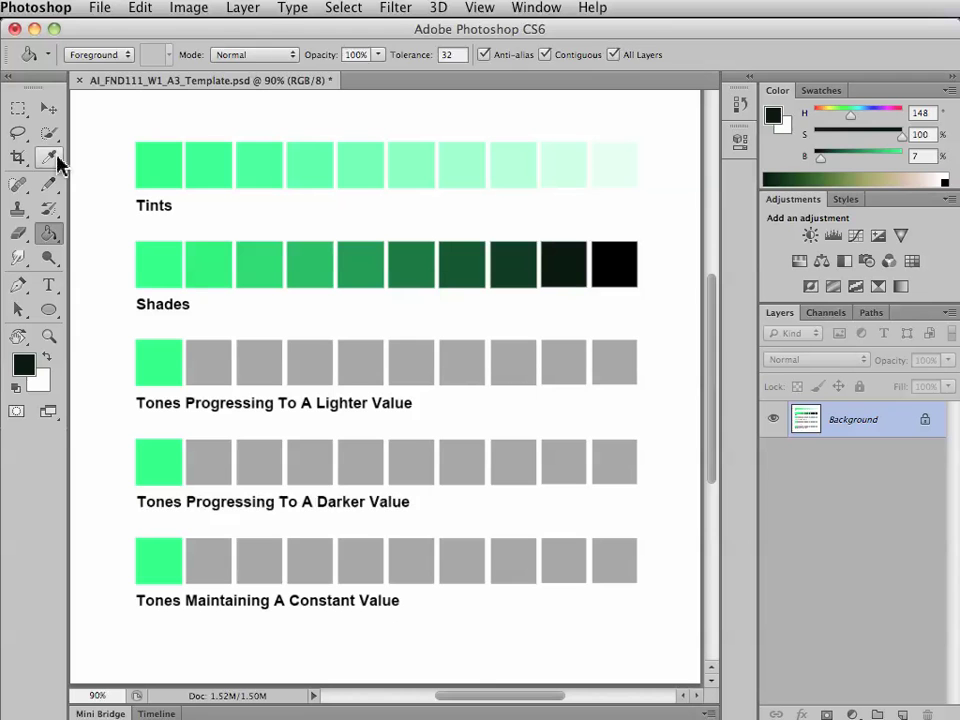
Sample the squares across the Shades row with the Eyedropper to examine how their brightness decreases.
click(49, 157)
drag(248, 265, 615, 257)
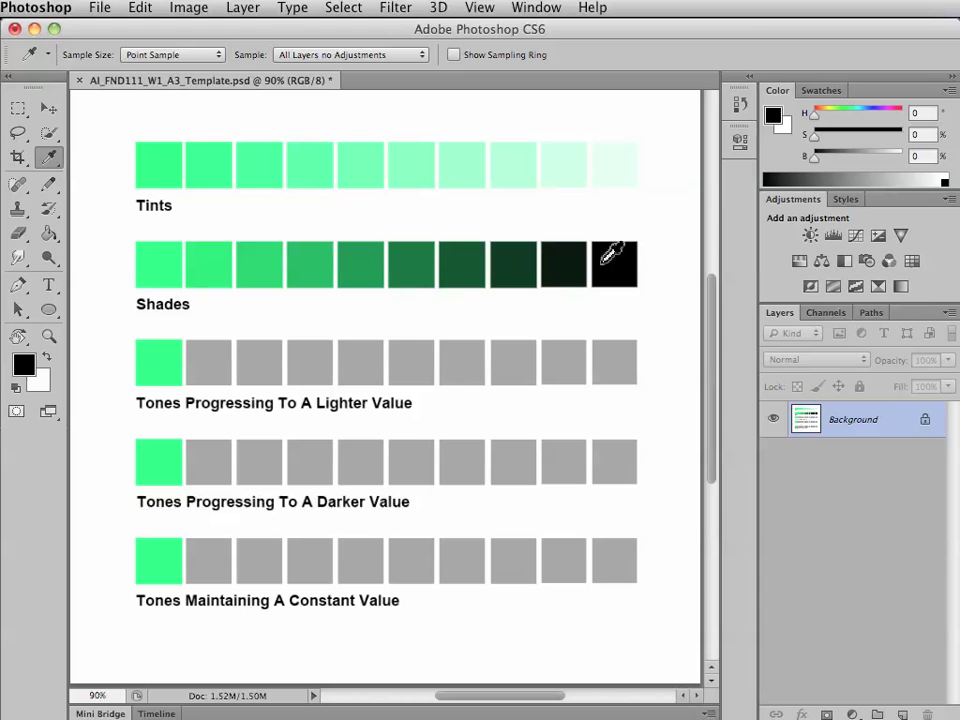
click(238, 262)
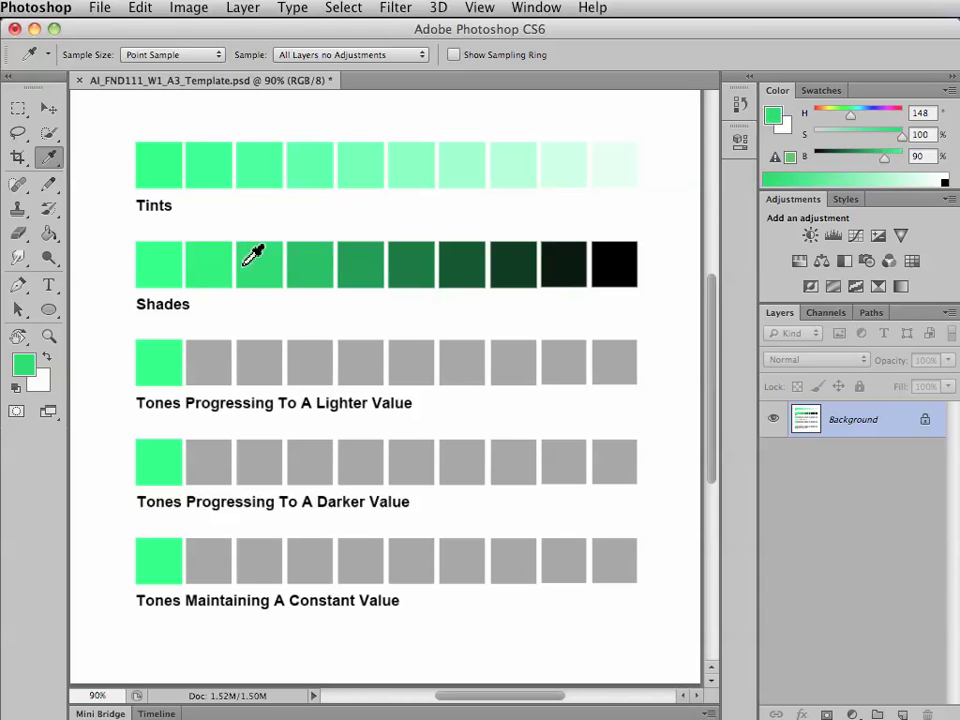
click(325, 265)
click(354, 265)
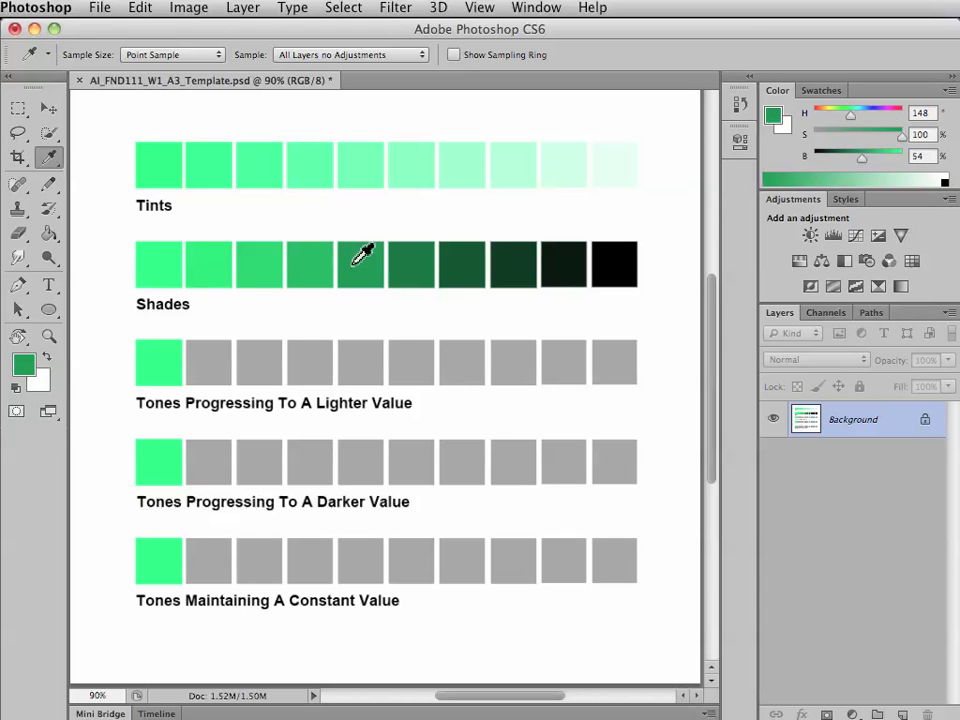
click(222, 258)
click(264, 257)
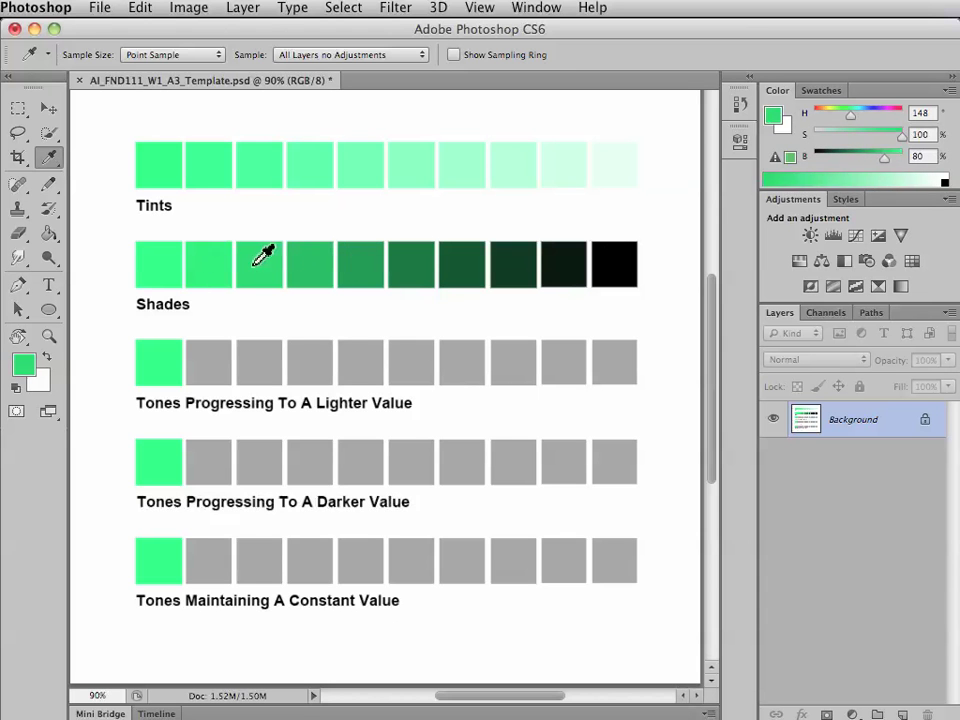
click(315, 257)
click(382, 260)
click(428, 259)
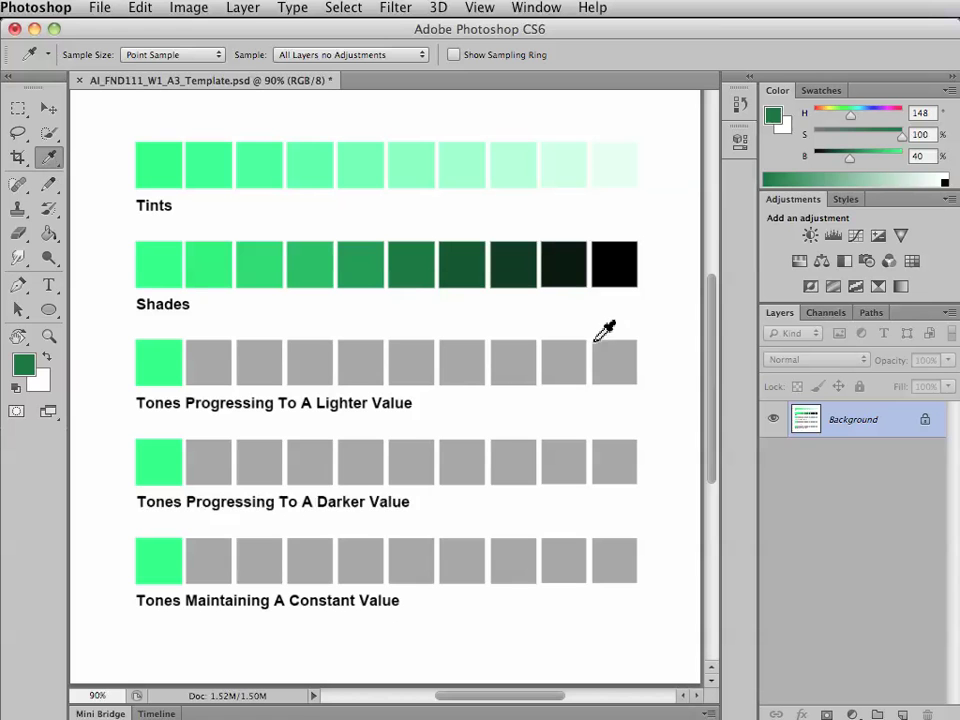
Sample the last grey square of the Tones Progressing To A Lighter Value row, set its brightness to 90%, and refill that square.
click(617, 376)
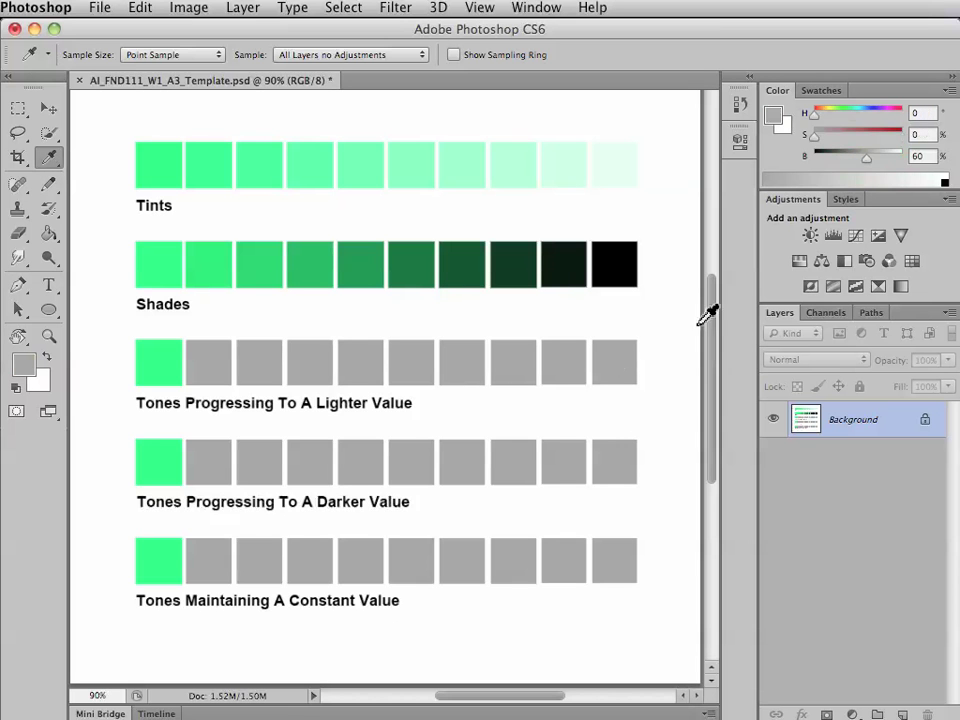
drag(878, 158, 894, 158)
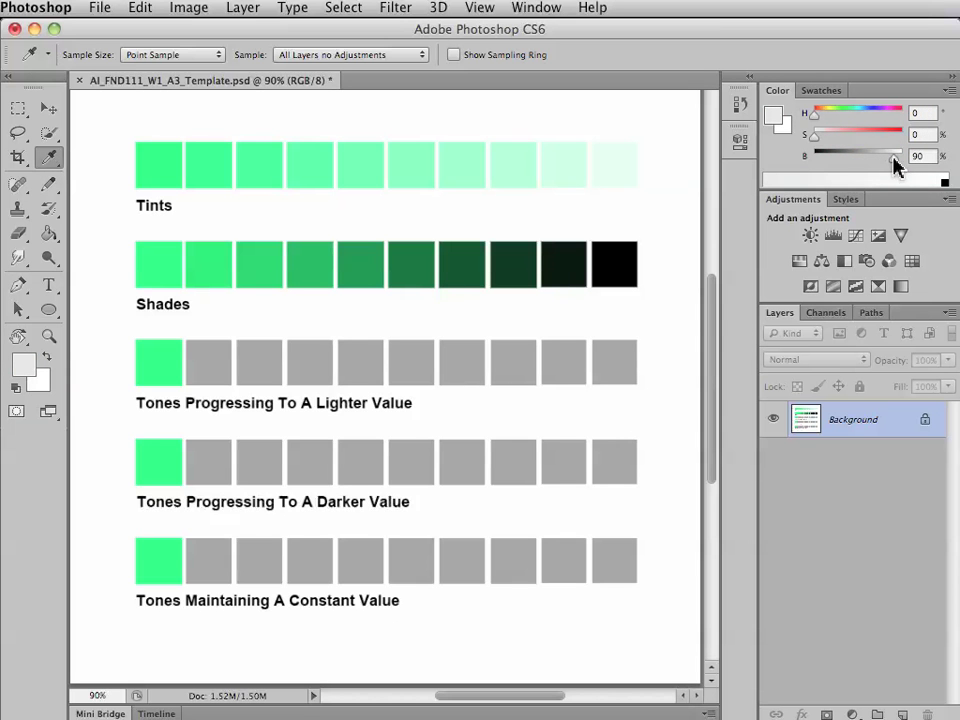
click(46, 237)
click(620, 368)
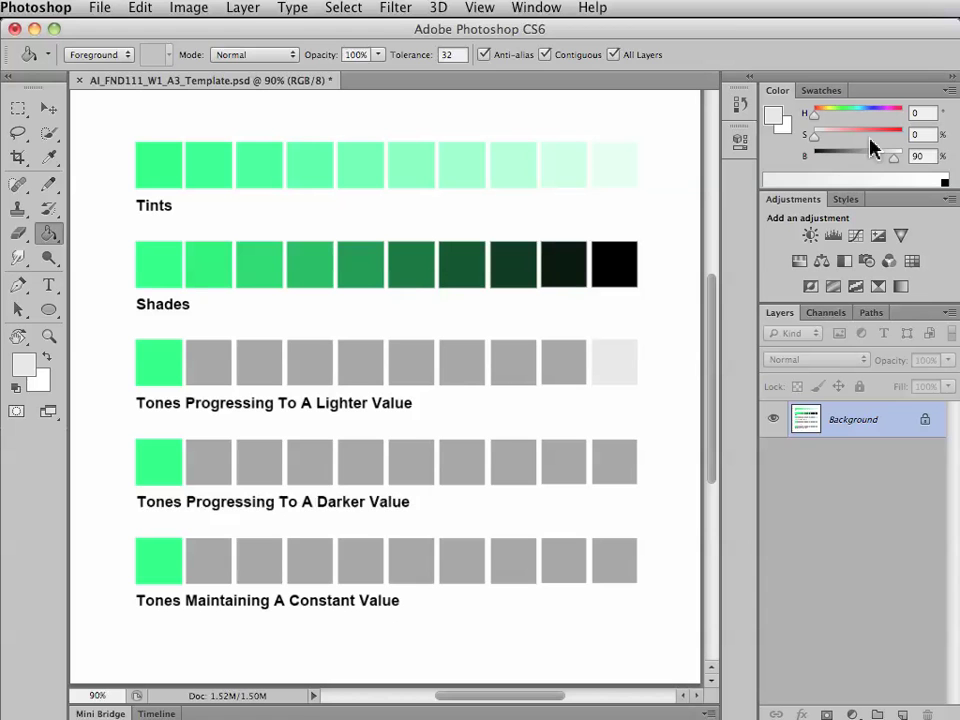
Fill the last square of the darker-value tones row with 22% brightness grey and that of the constant-value row with 50% brightness grey.
drag(889, 157, 834, 163)
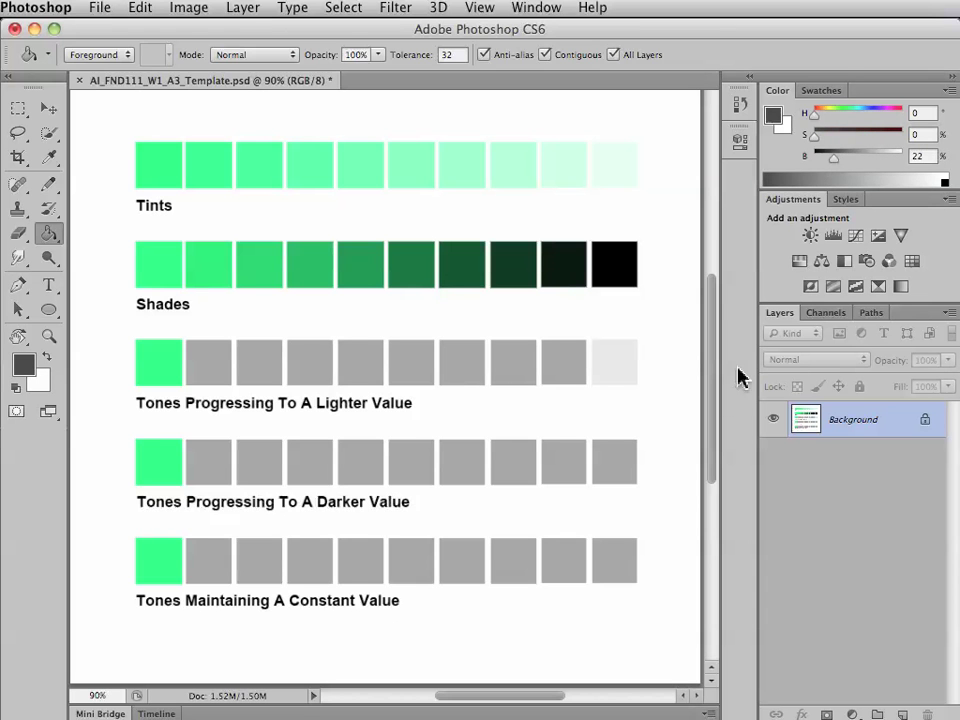
click(625, 468)
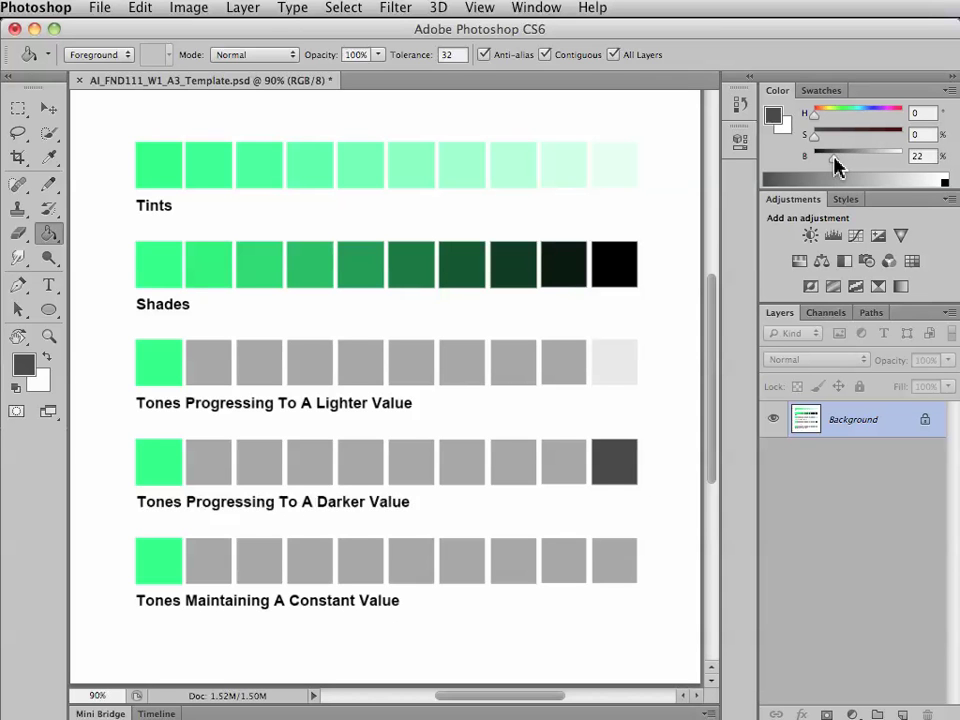
drag(835, 162, 857, 163)
click(613, 556)
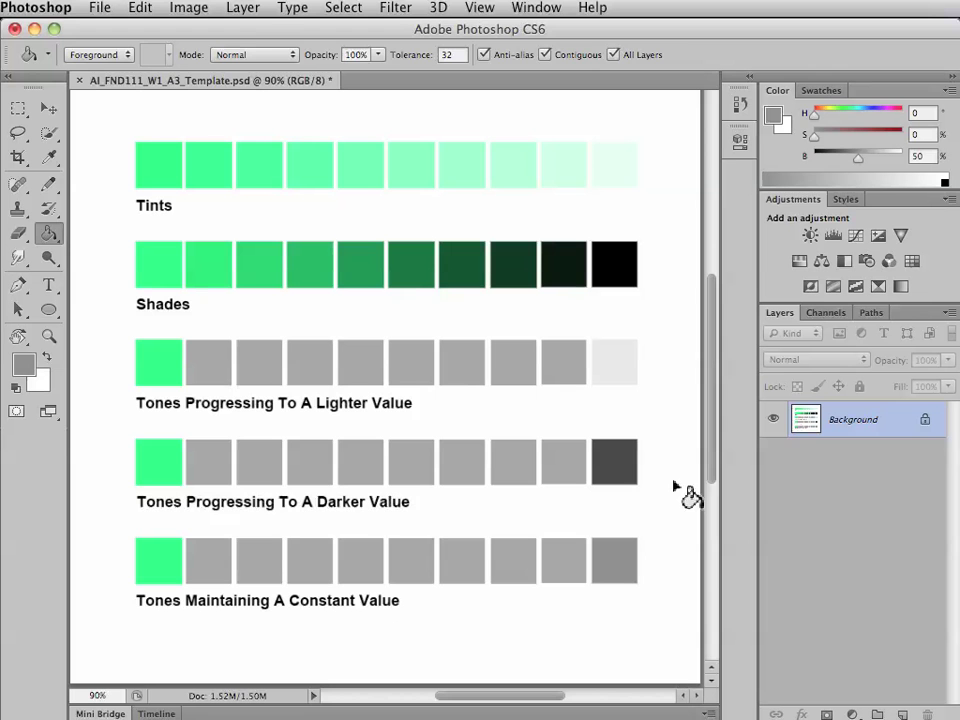
Sample the lighter-value tones row's pure green, set saturation to 89% and brightness to 96%, and fill the row's second square.
click(48, 158)
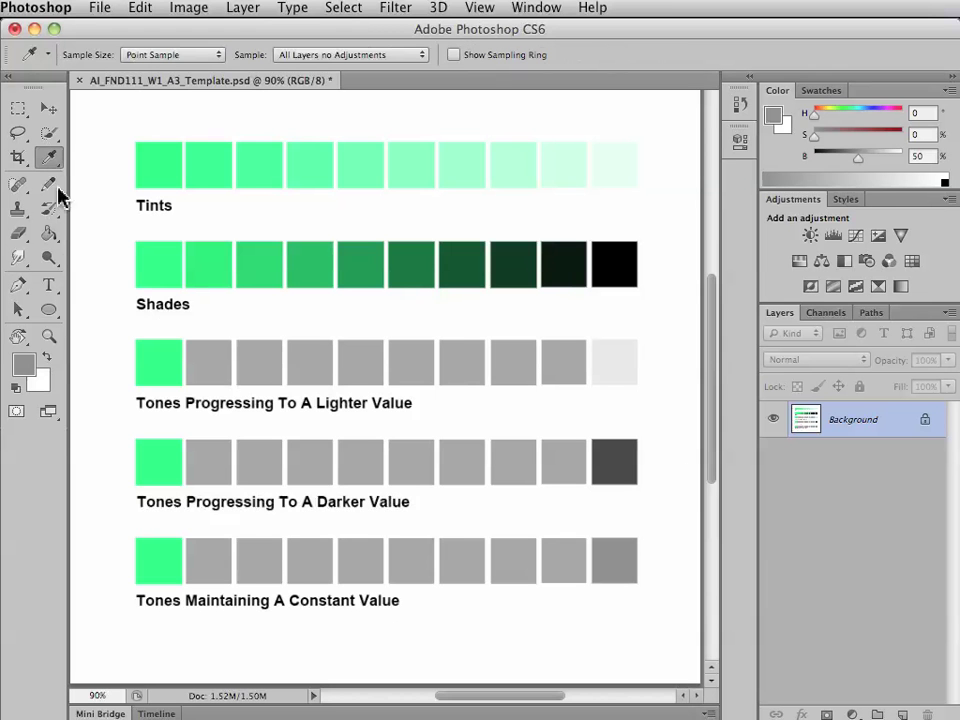
click(172, 362)
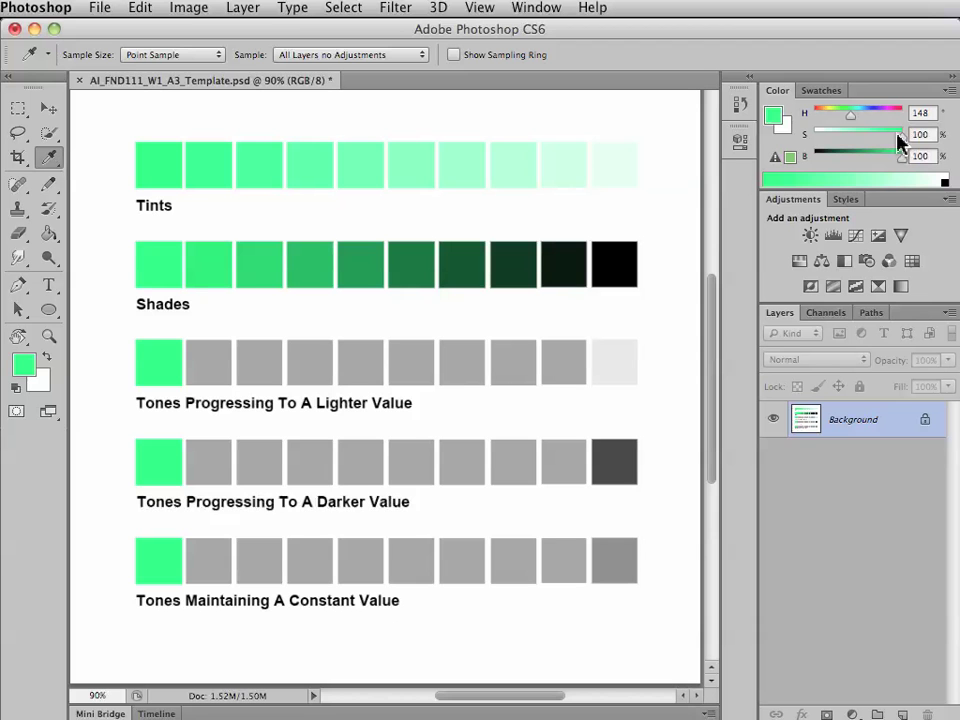
drag(897, 134, 896, 158)
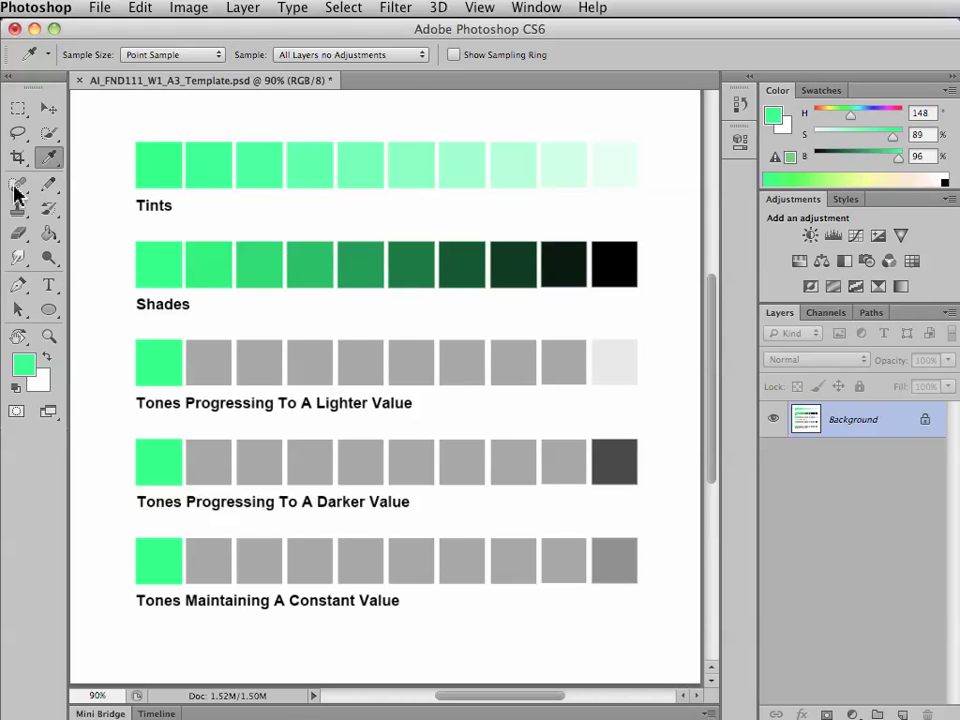
click(47, 233)
click(205, 355)
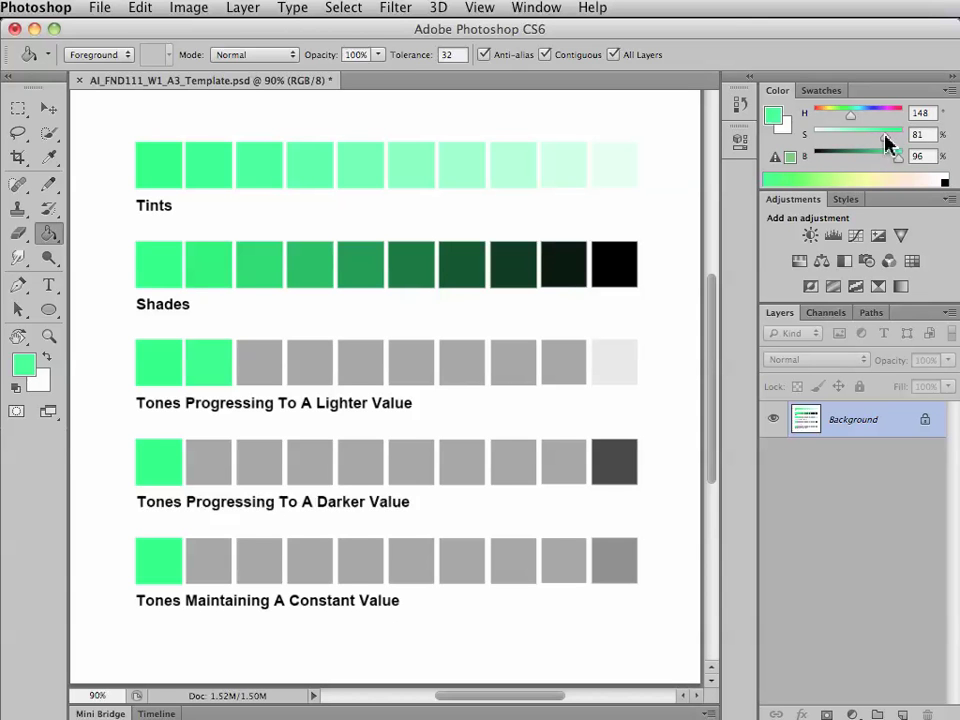
Fill the third square of the lighter-value tones row at 95% brightness and the fourth at 72% saturation, and reduce the saturation further.
drag(898, 163, 895, 161)
click(254, 362)
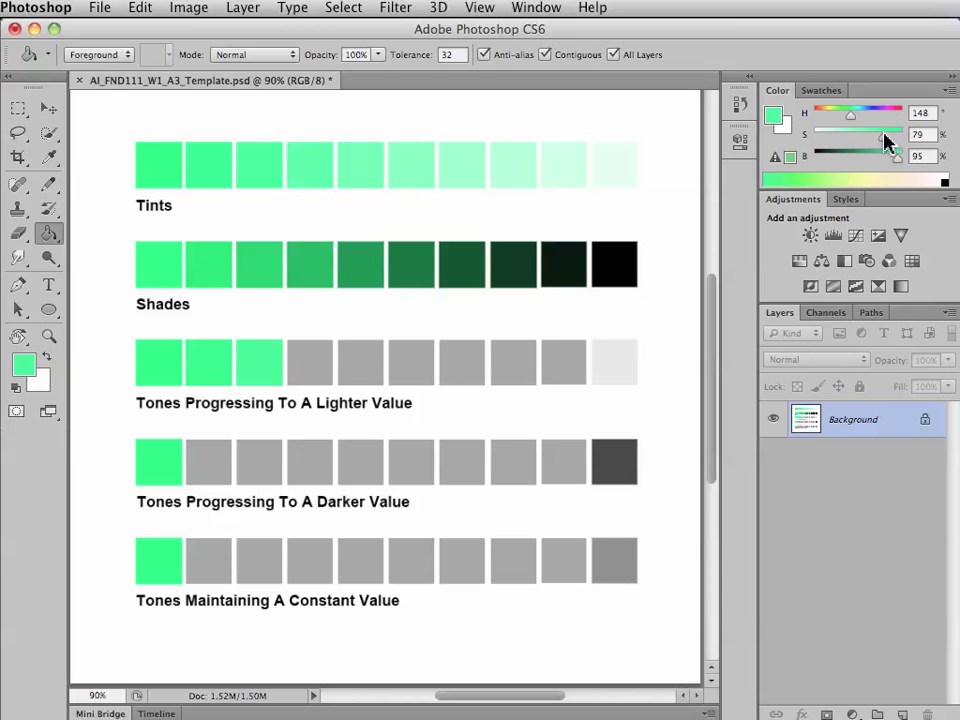
drag(882, 142, 879, 141)
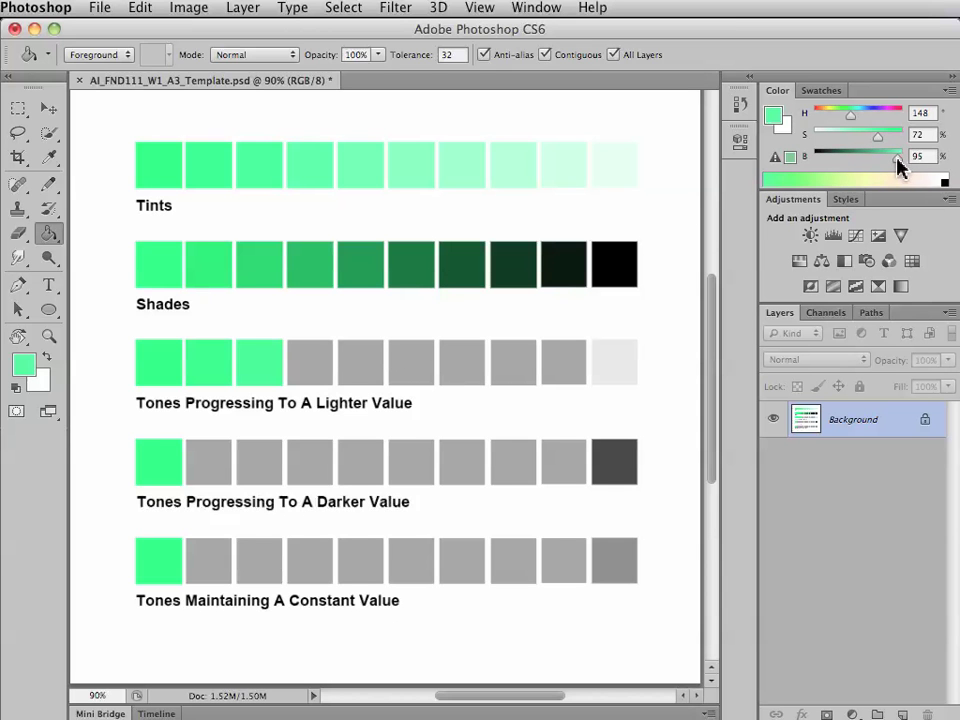
click(318, 363)
drag(879, 139, 873, 141)
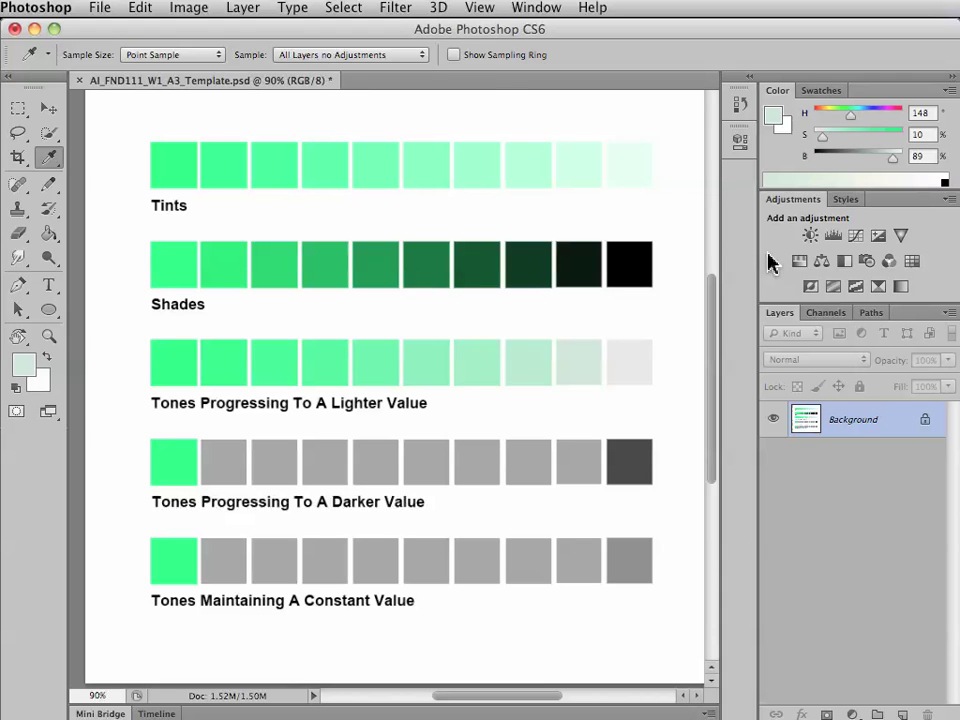
Preview the template in greyscale with Hue/Saturation at saturation -100 to examine the rows' values, and cancel the adjustment.
key(super+u)
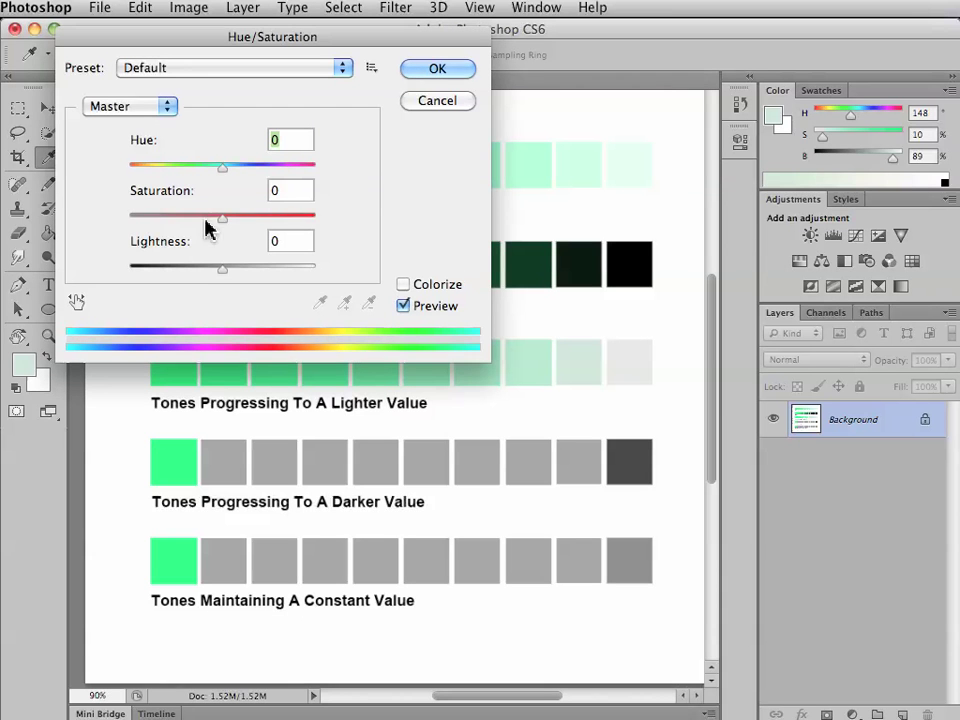
drag(222, 216, 129, 216)
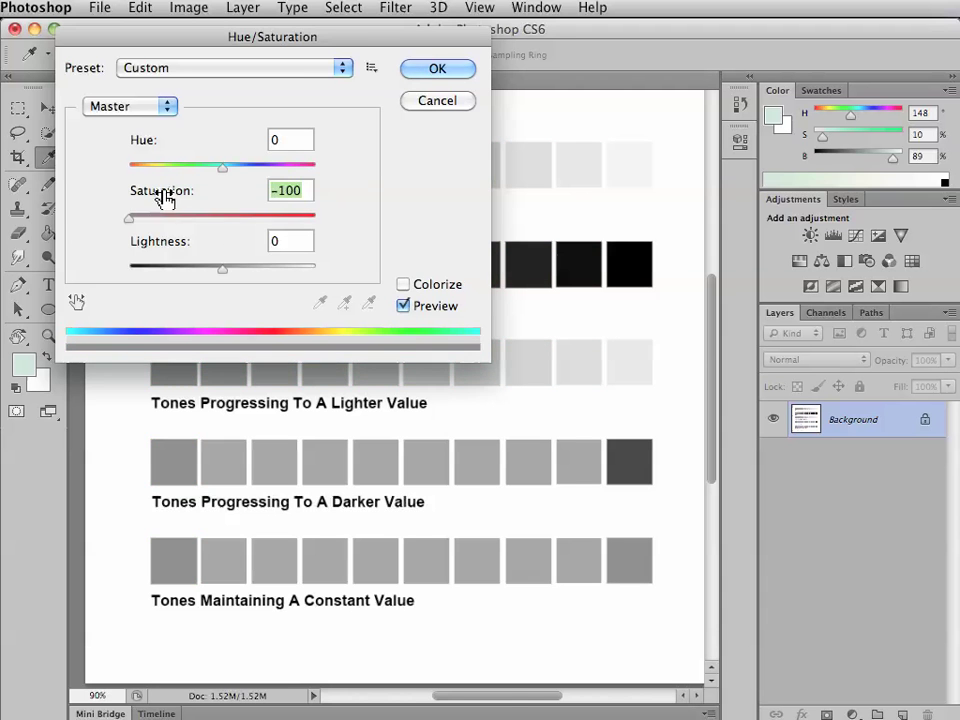
drag(330, 38, 379, 510)
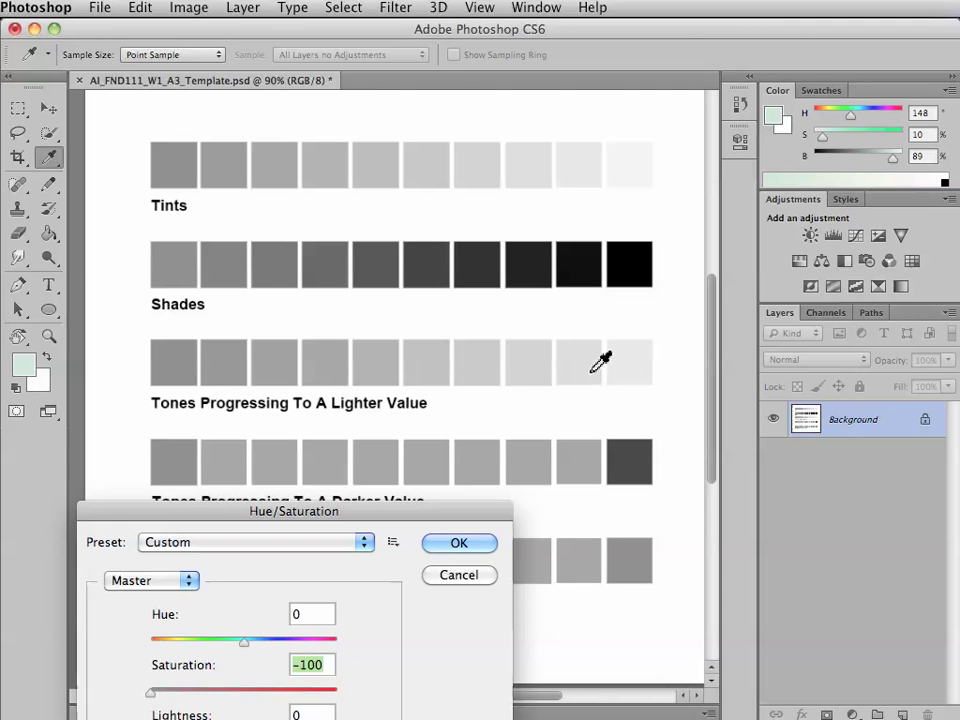
click(460, 576)
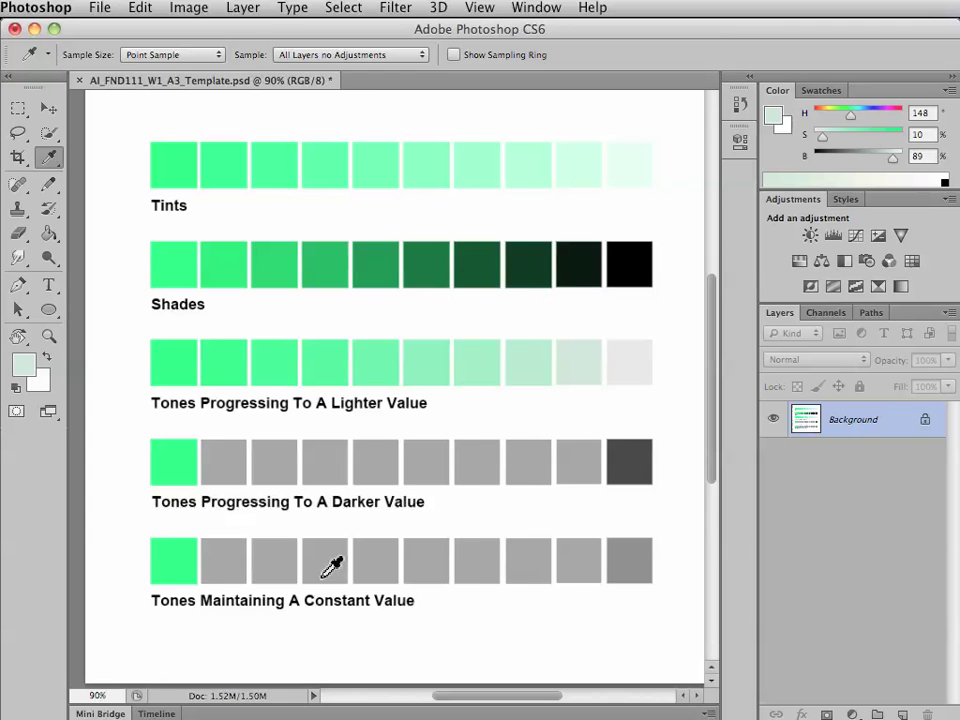
Sample the end grey and the pure green of the darker-value tones row, set the green's saturation to 94%, and lower its brightness.
click(645, 455)
scroll(645, 455, left, 1)
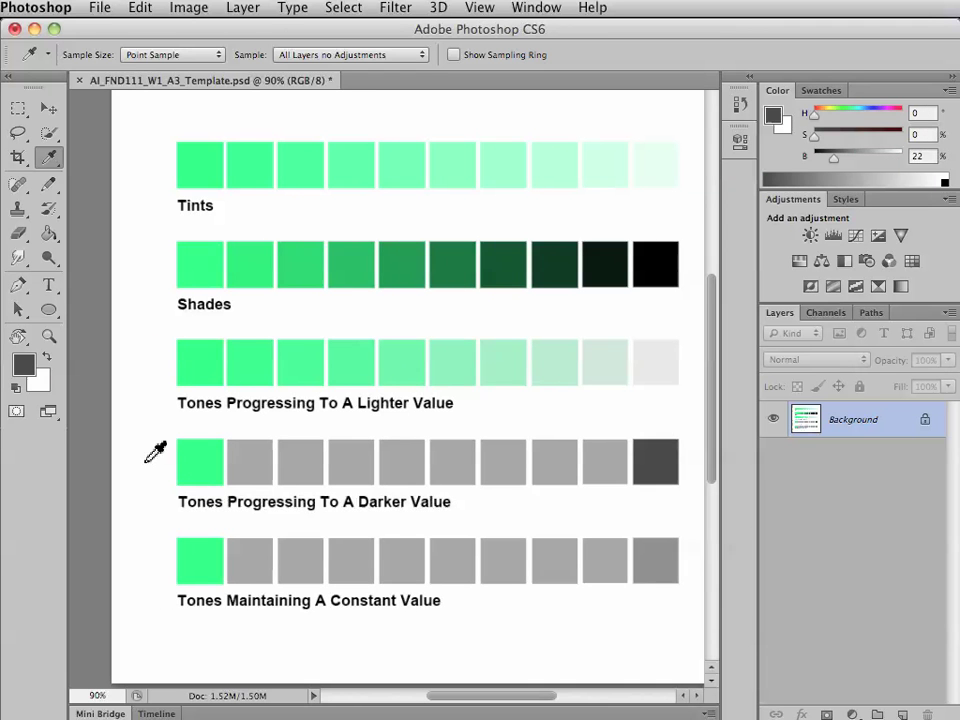
click(201, 461)
click(898, 138)
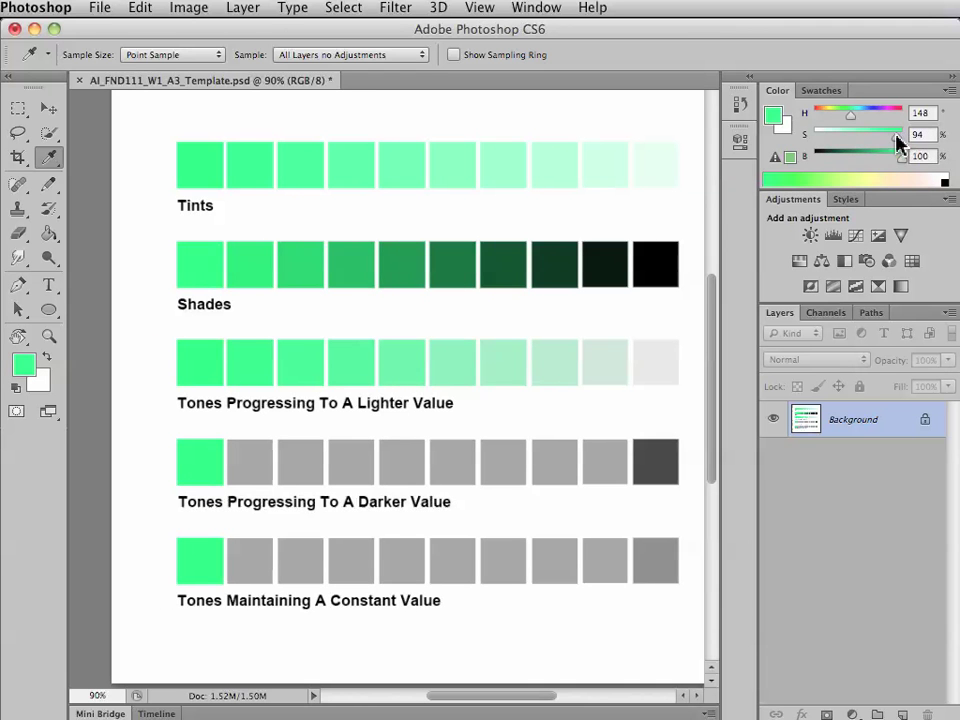
drag(898, 158, 887, 158)
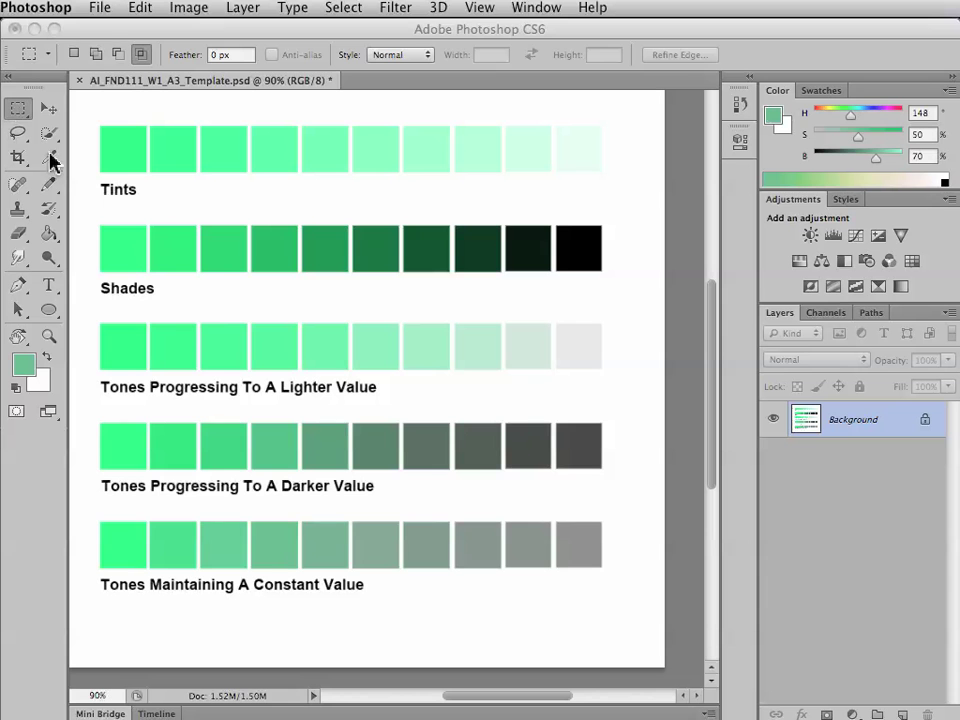
Sample the squares across the Tones Maintaining A Constant Value row with the Eyedropper to examine how saturation and brightness change.
click(49, 158)
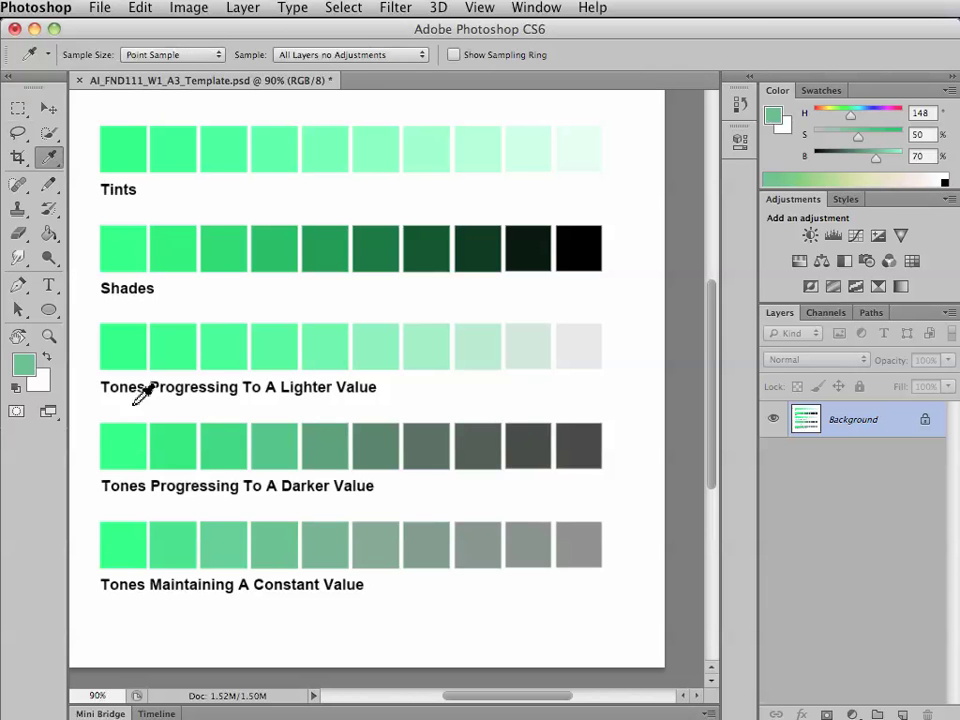
click(177, 539)
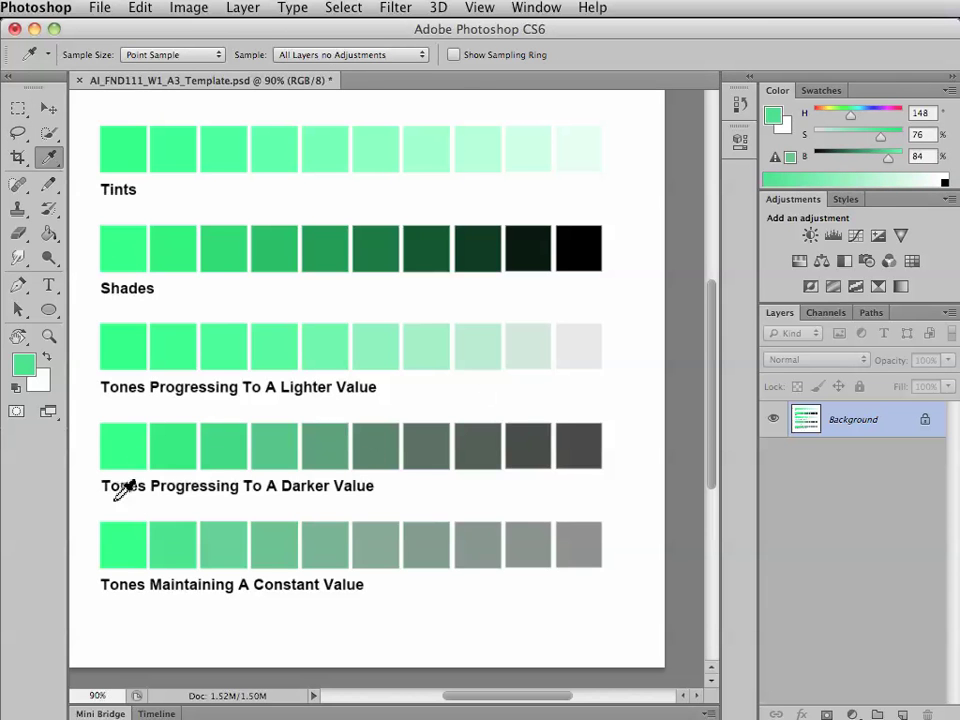
click(130, 543)
click(165, 542)
click(232, 544)
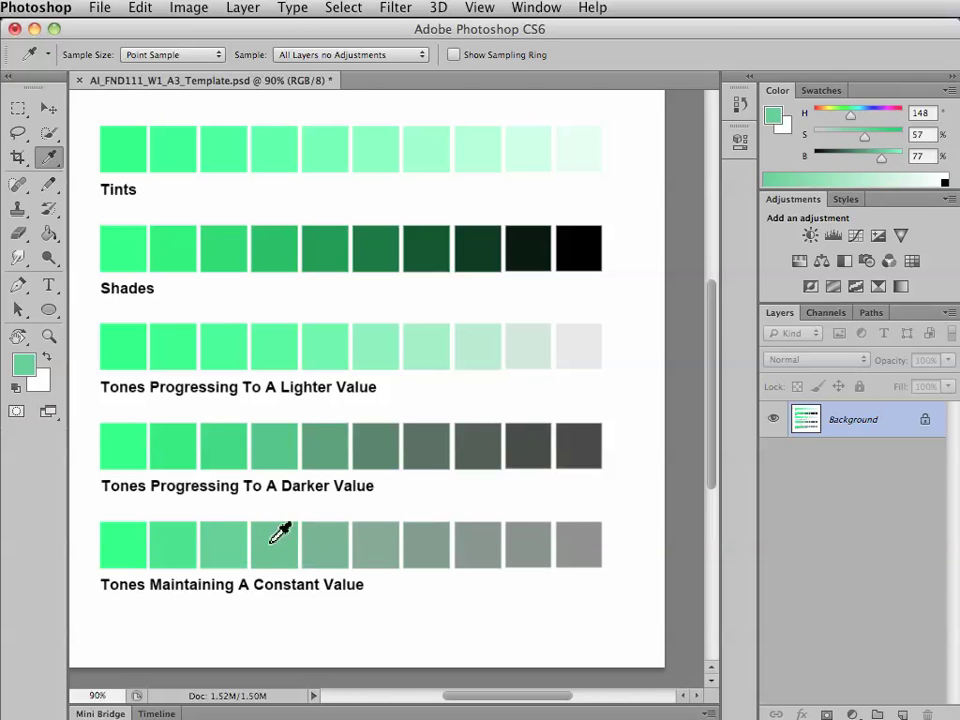
click(272, 541)
click(175, 548)
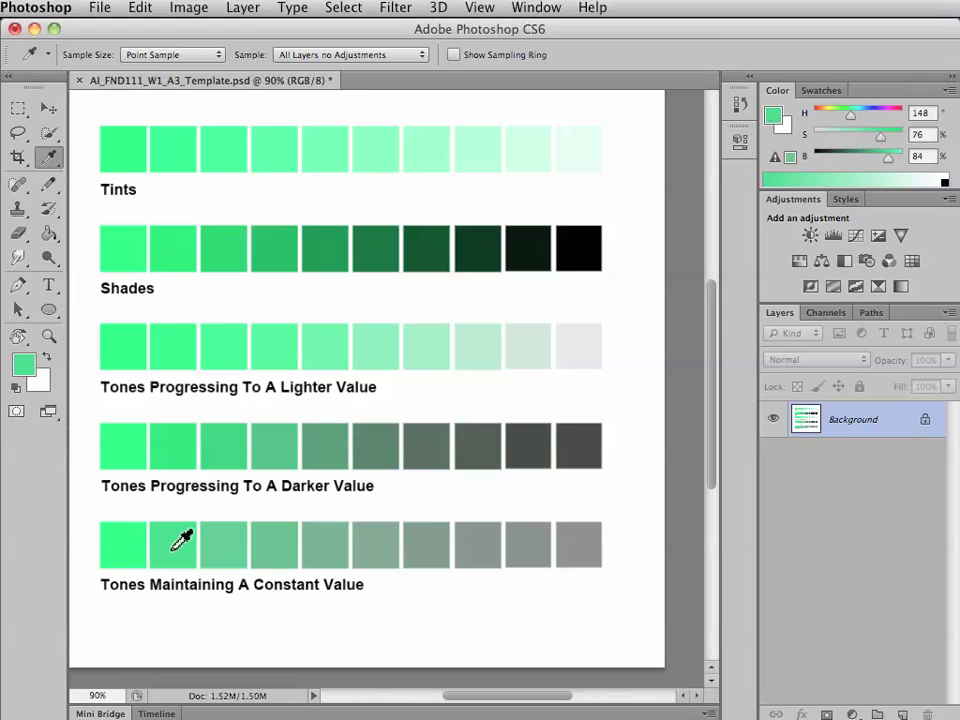
click(238, 542)
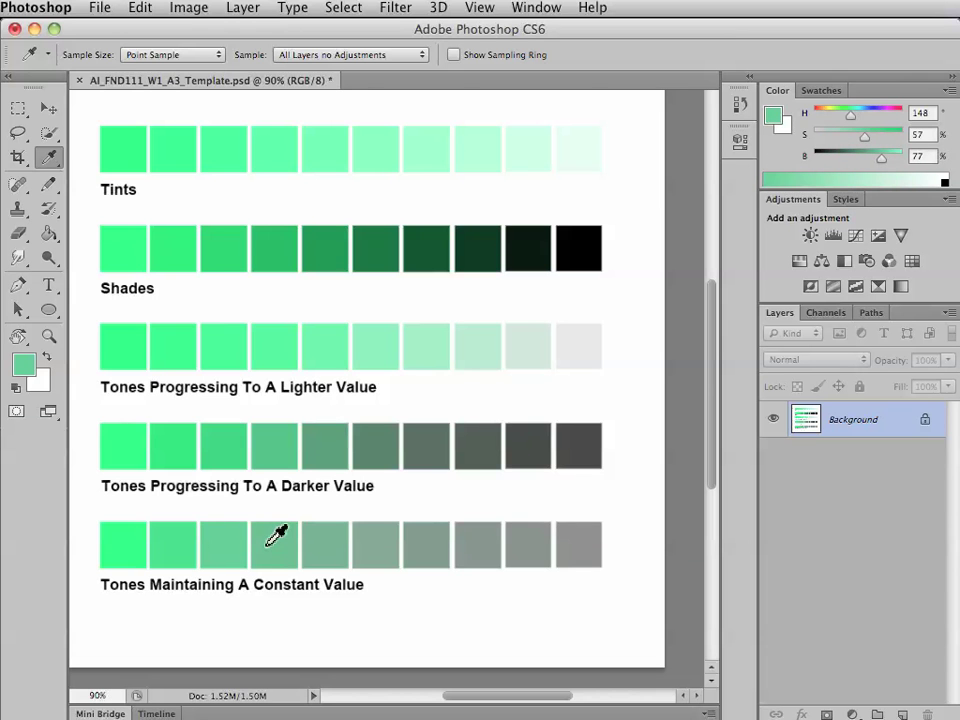
click(288, 540)
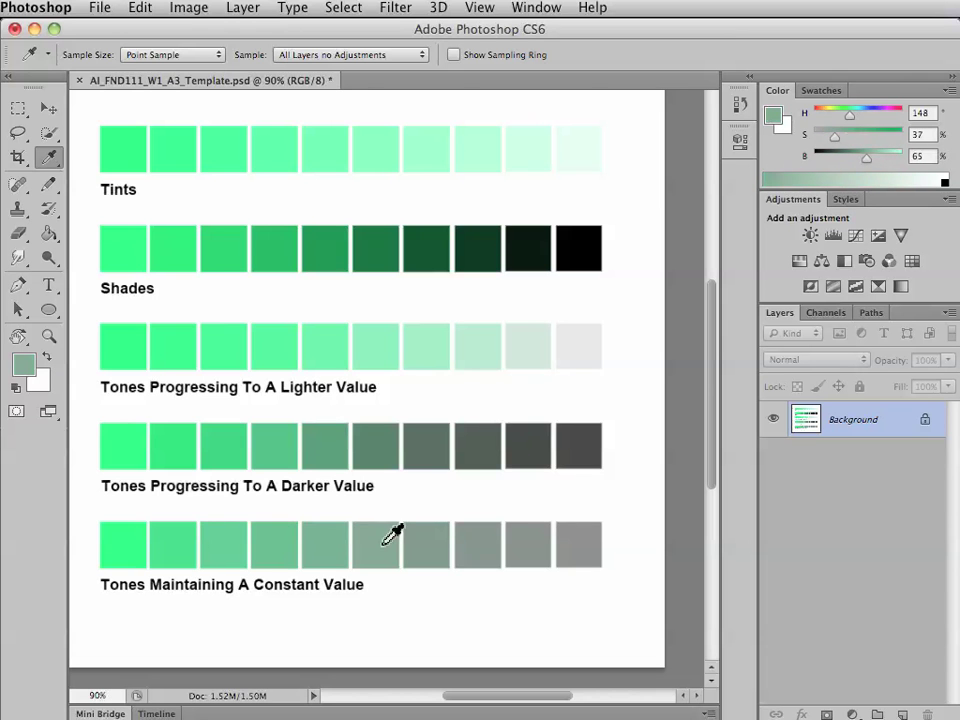
click(428, 541)
click(474, 544)
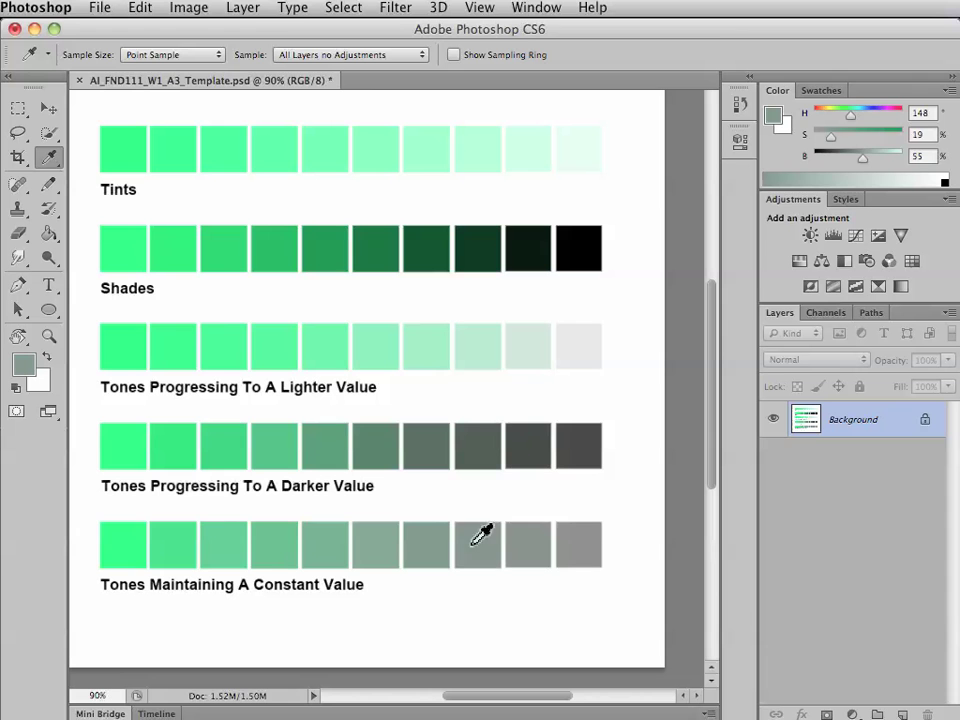
click(529, 542)
click(572, 538)
click(527, 545)
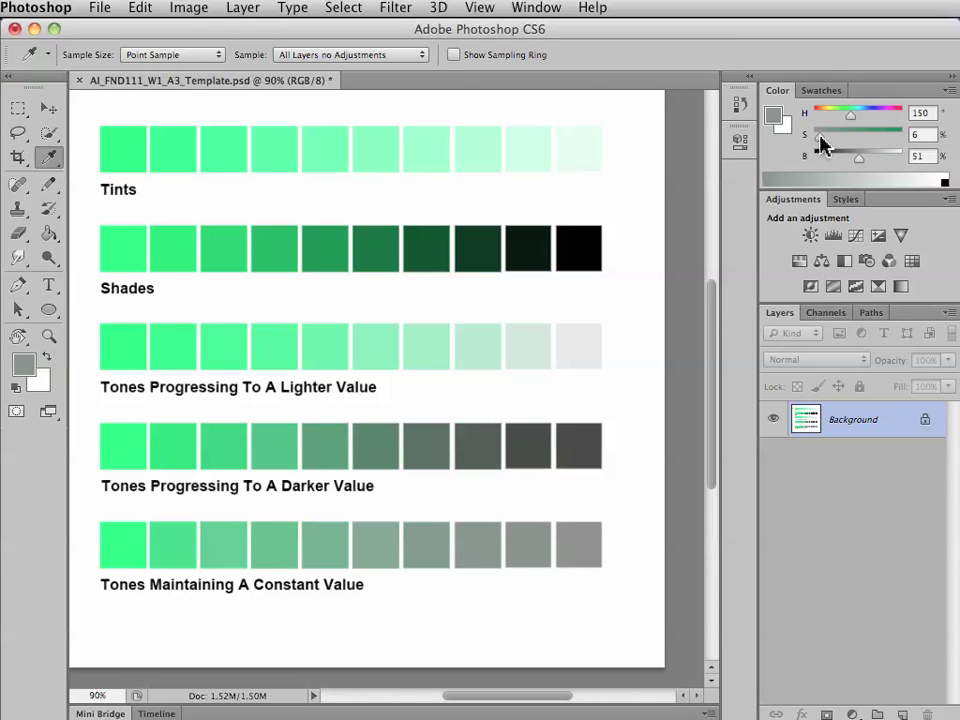
click(483, 542)
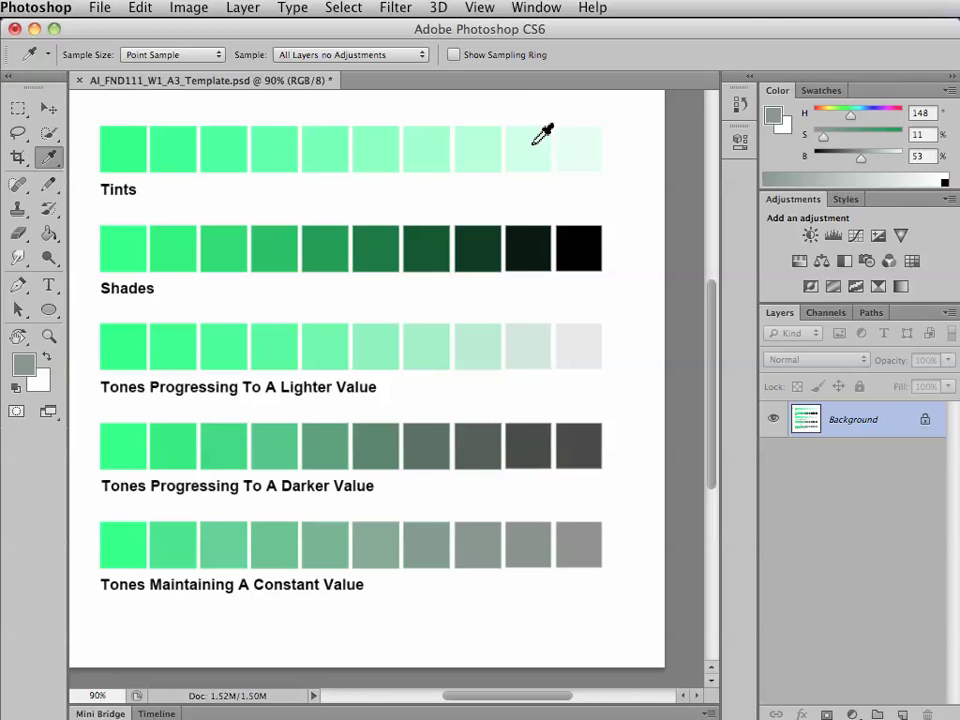
Preview the template with Hue/Saturation at saturation -100 and sample squares of the constant-value row to compare their brightness.
key(super+u)
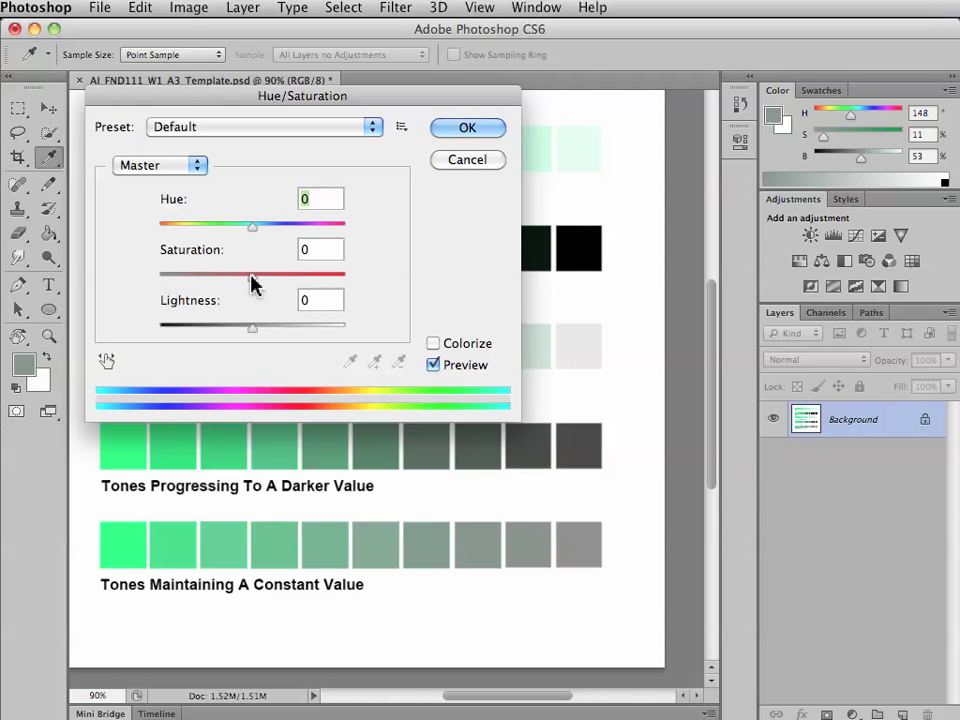
drag(252, 274, 158, 276)
click(152, 522)
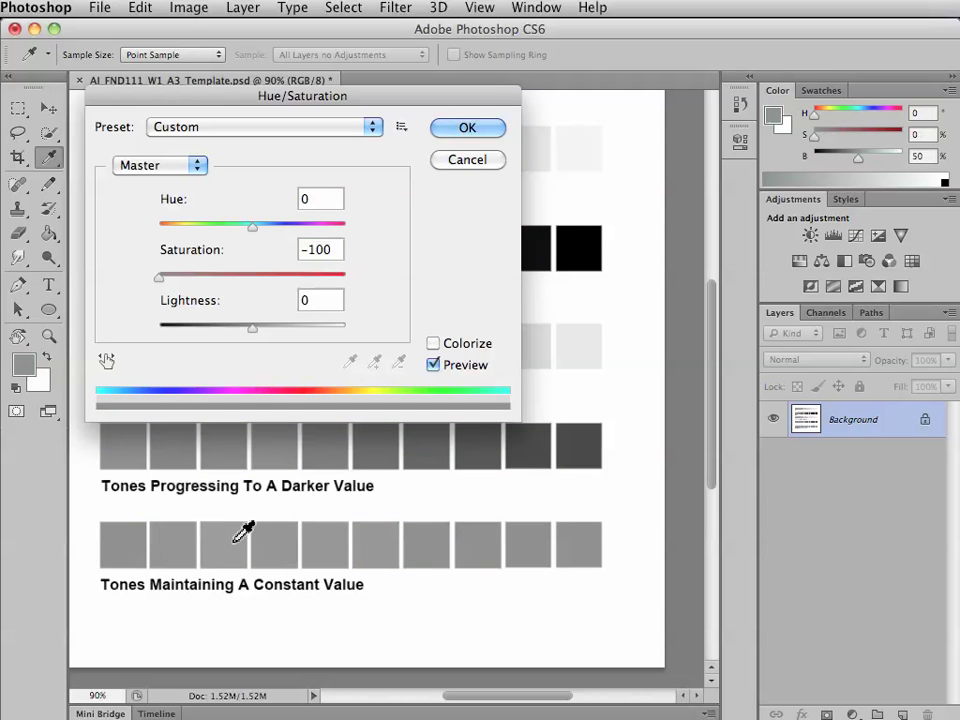
click(331, 543)
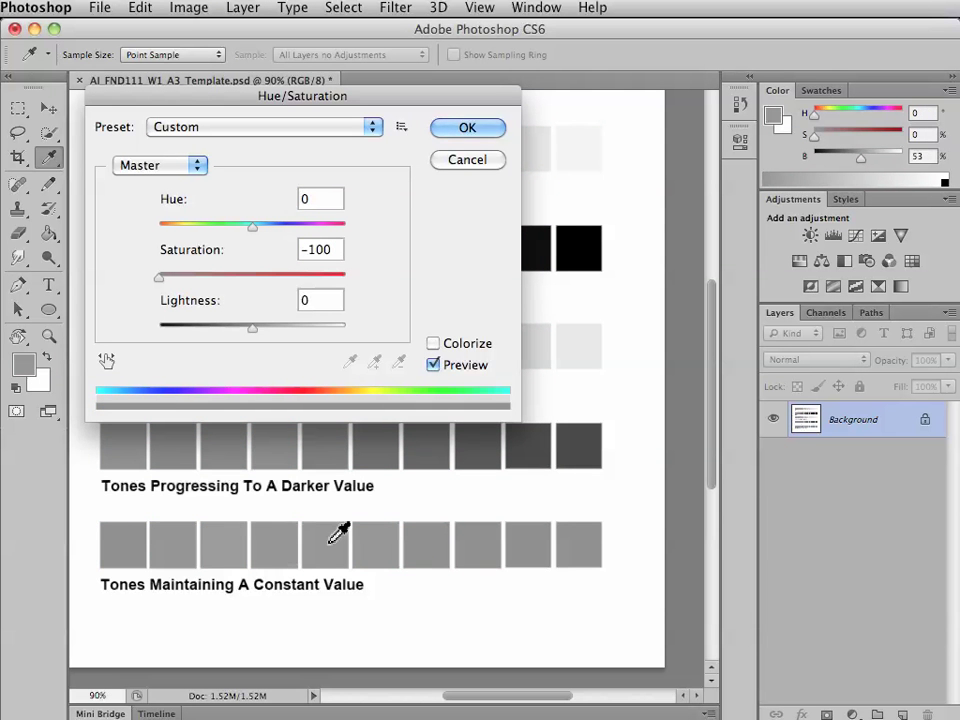